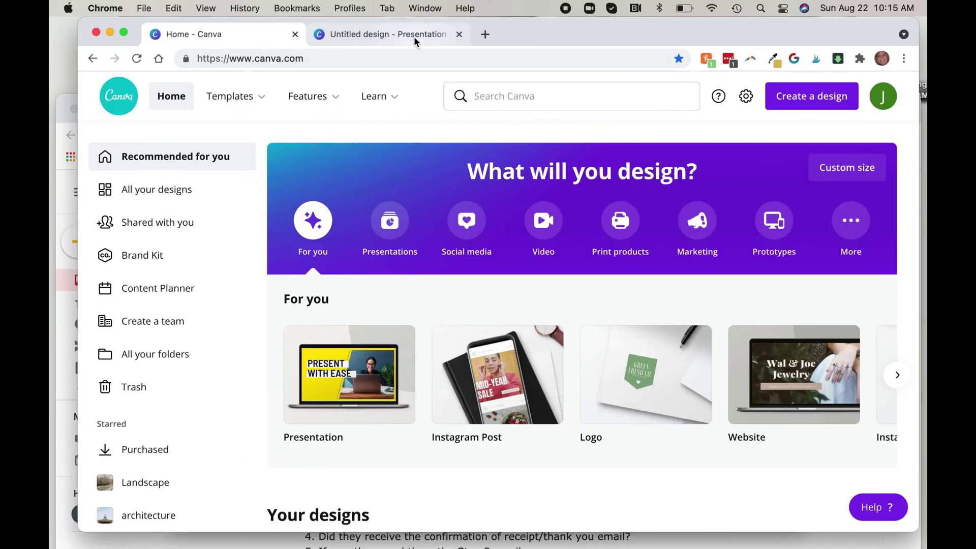
Step: Create a video from the Beige Green Plant Mothers Day template's 'The Best Plant Mama' page
click(414, 36)
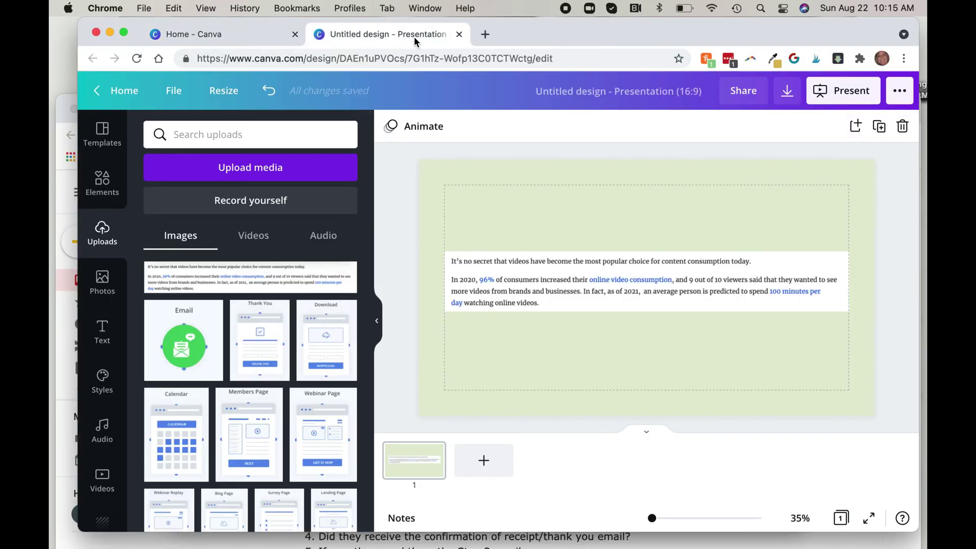
click(378, 317)
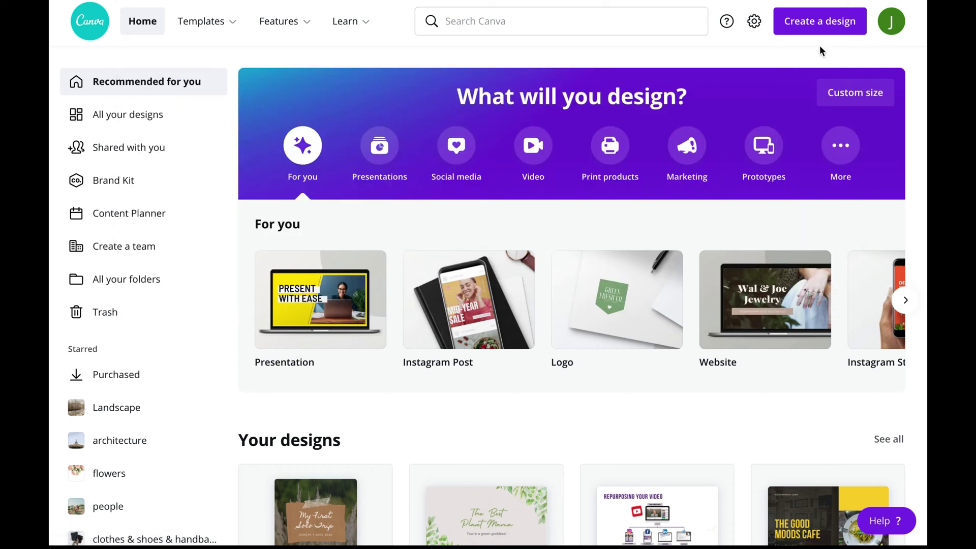
click(820, 22)
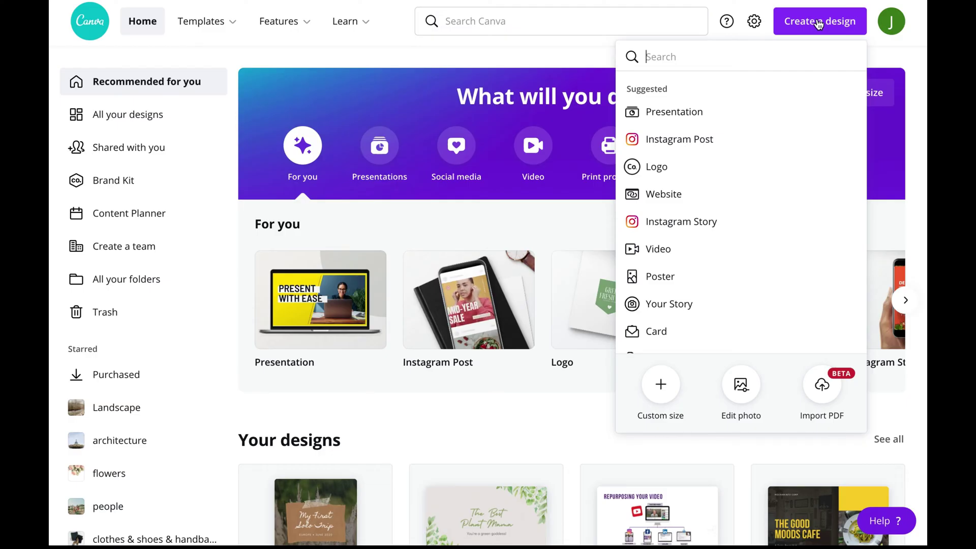
text(vid)
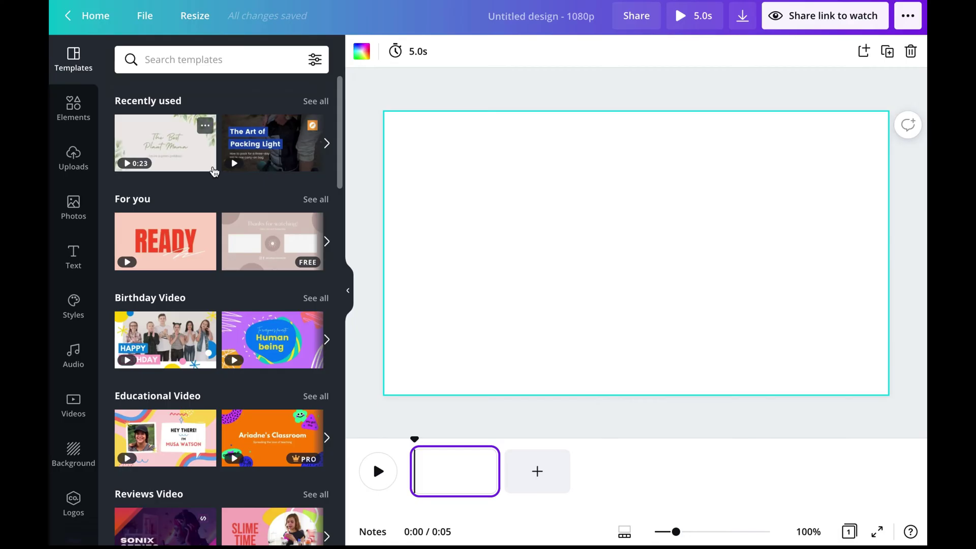
scroll(195, 268, down, 5)
scroll(197, 281, down, 5)
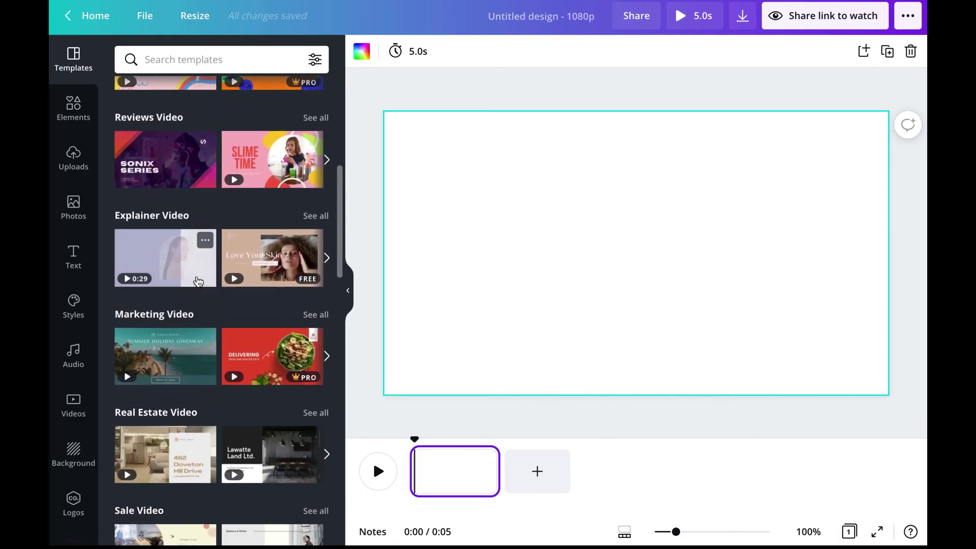
mouse_move(165, 258)
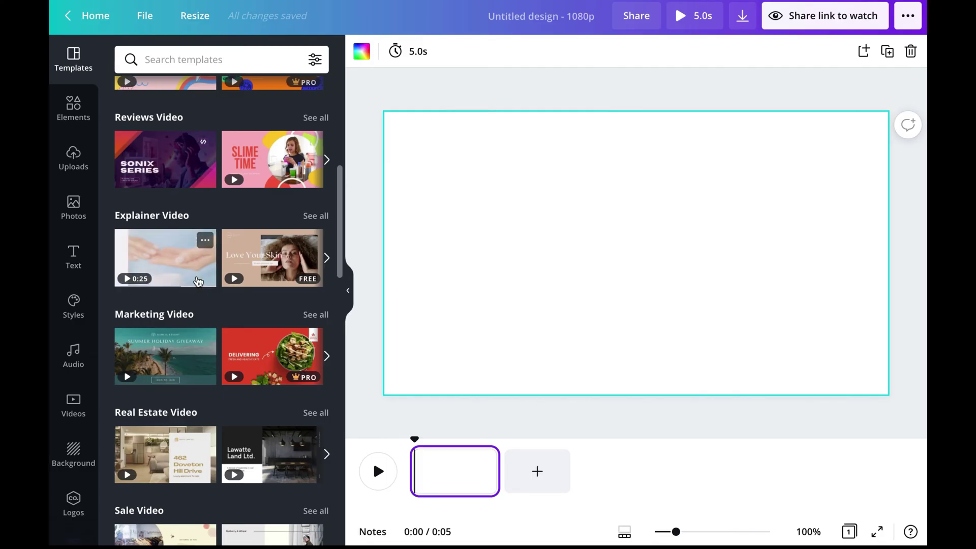
scroll(198, 282, up, 10)
click(172, 144)
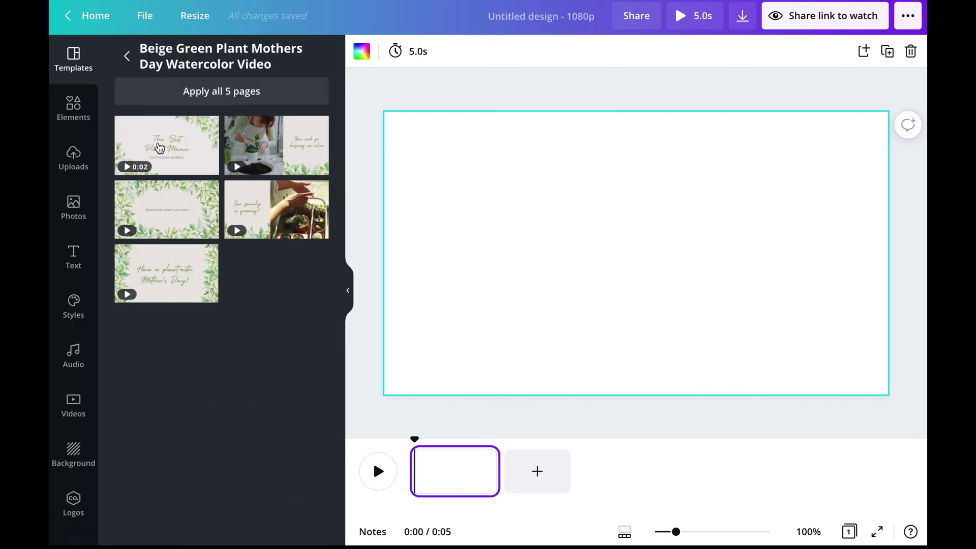
click(160, 147)
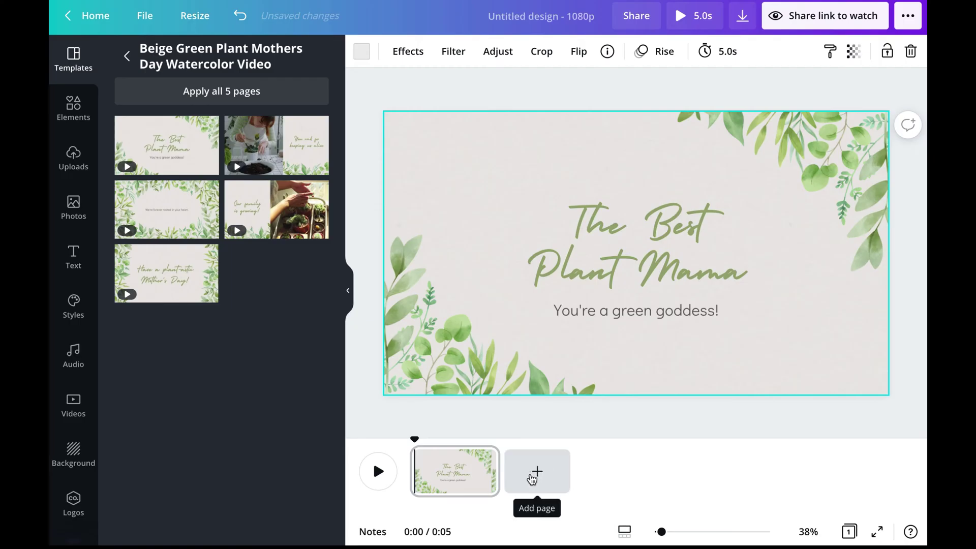
Step: Add pages 2–5: gardening photo, leaf wreath, 'Our family is growing', plant-astic Mother's Day
click(537, 471)
click(276, 145)
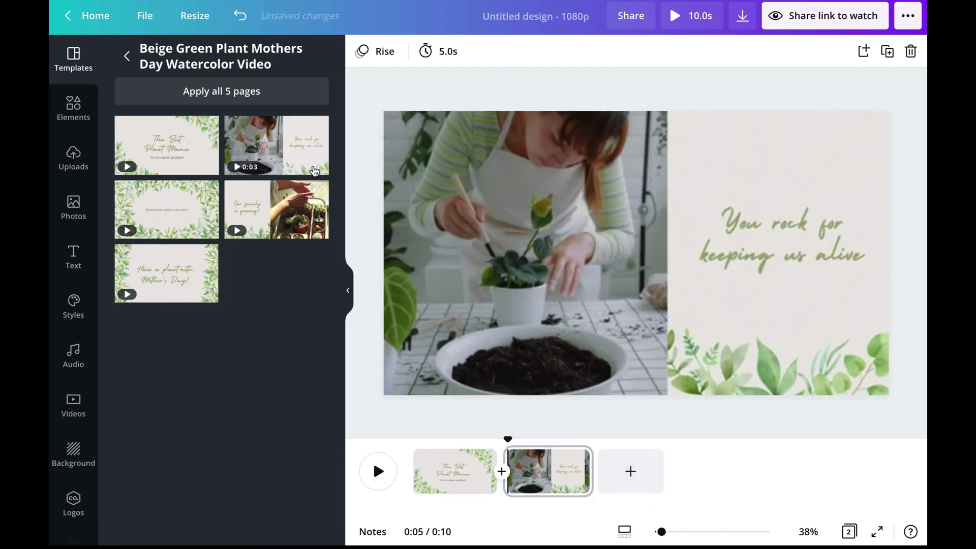
click(606, 479)
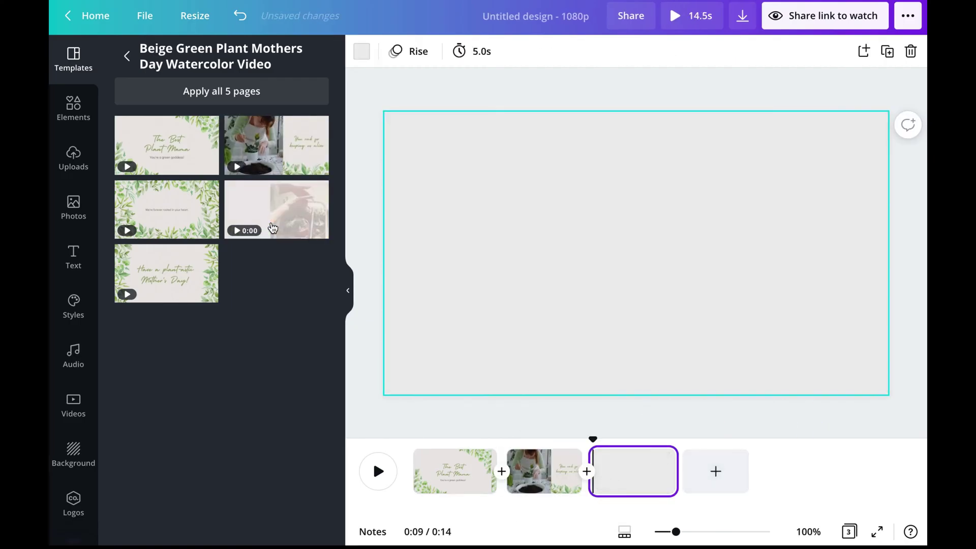
click(167, 209)
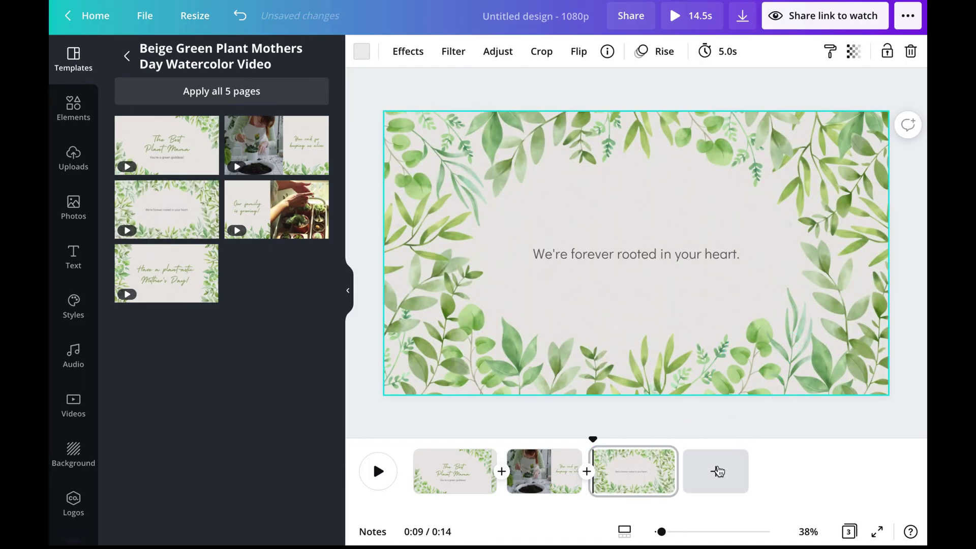
click(716, 471)
click(272, 207)
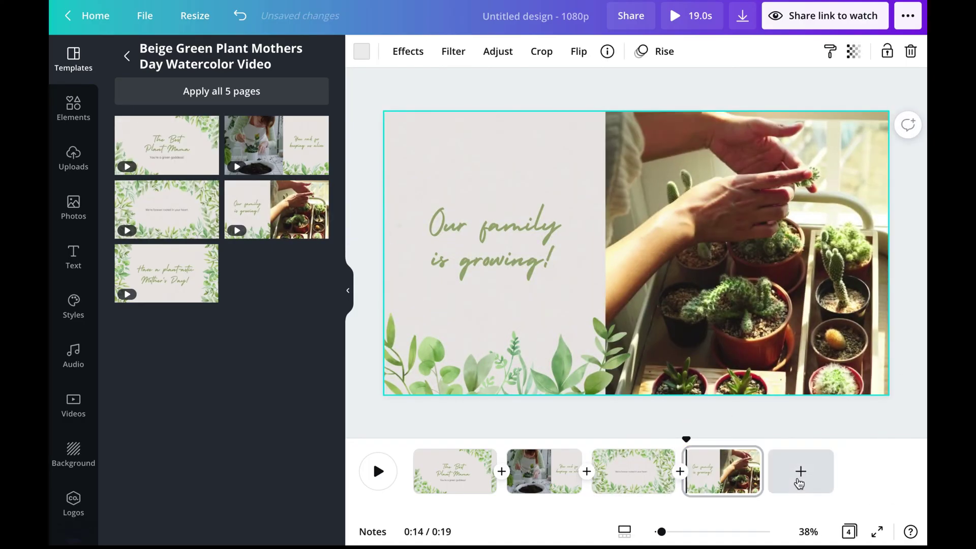
click(802, 471)
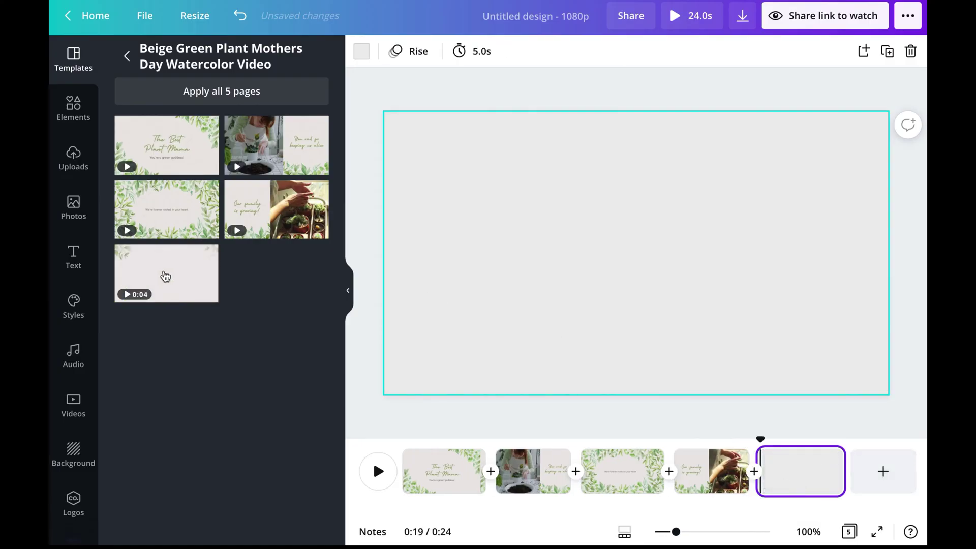
click(167, 274)
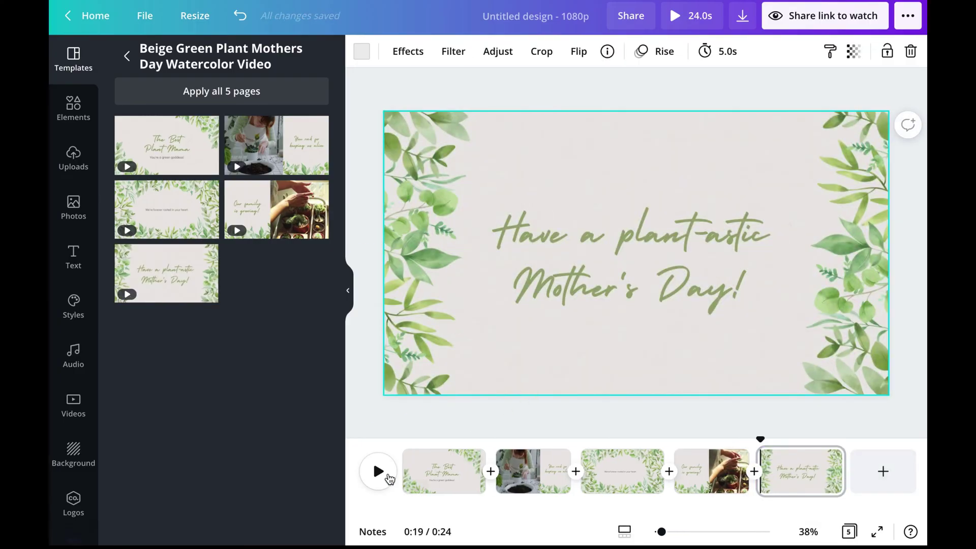
Step: Preview the full 24-second five-page video from the start
click(378, 471)
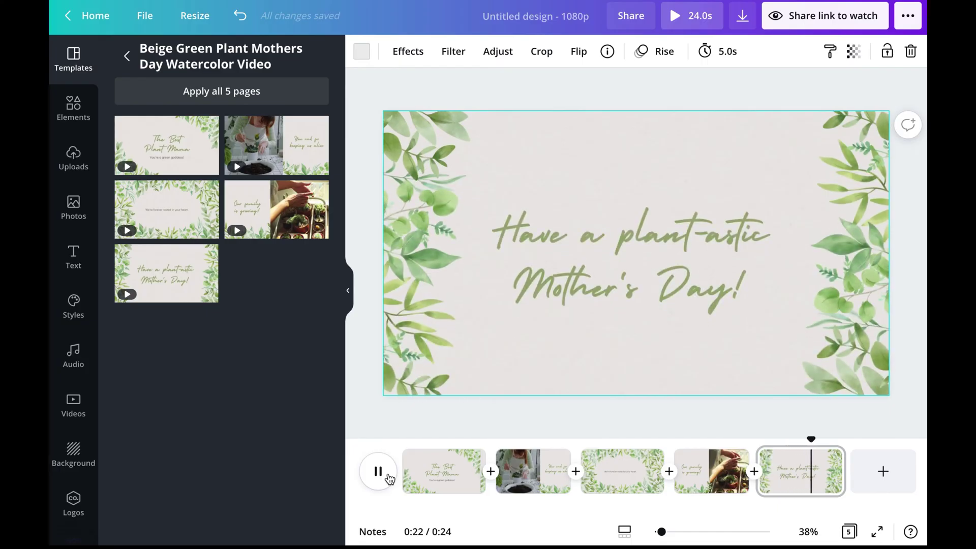
click(416, 472)
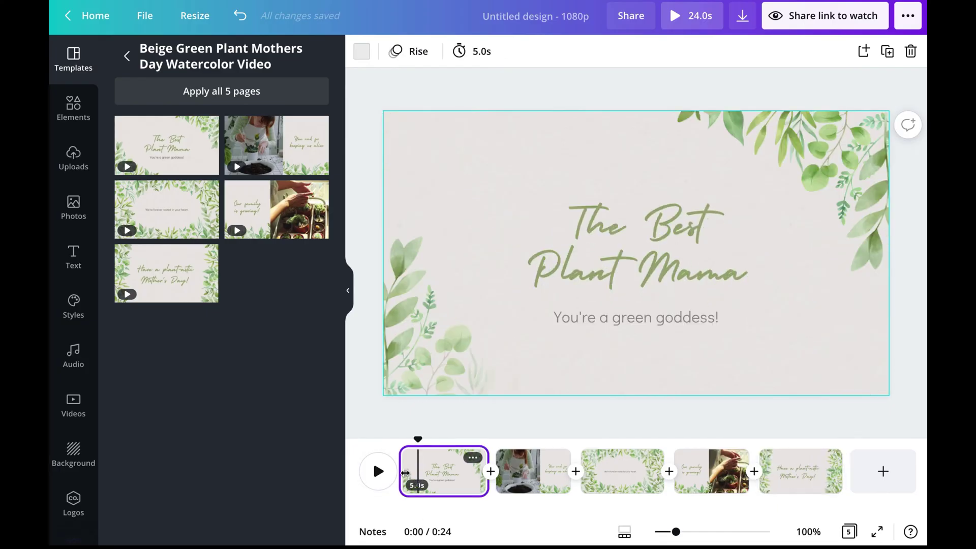
click(379, 471)
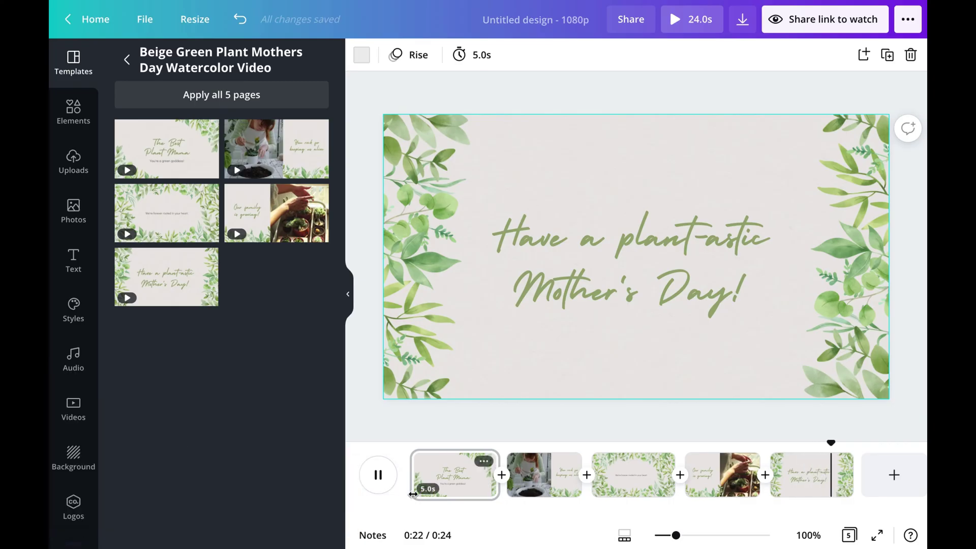
click(379, 477)
click(382, 477)
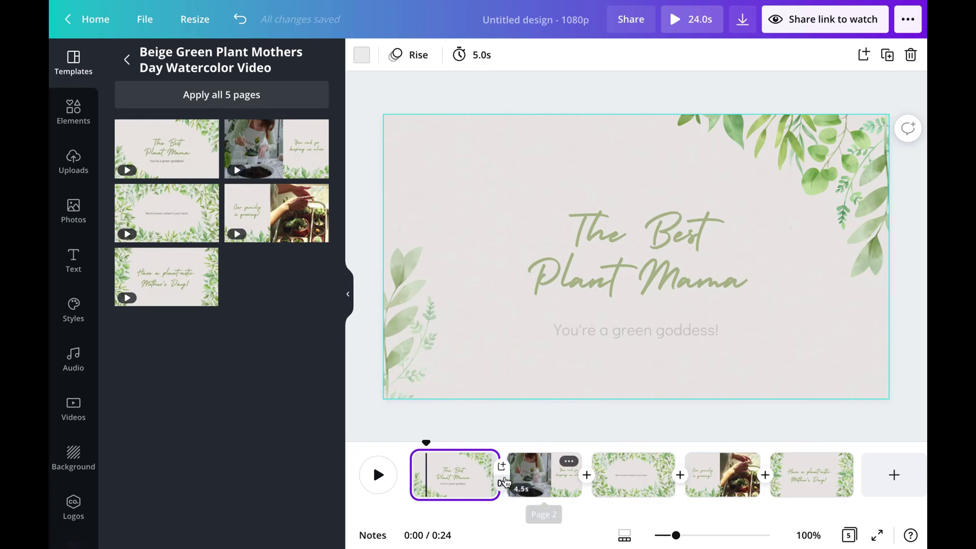
mouse_move(502, 476)
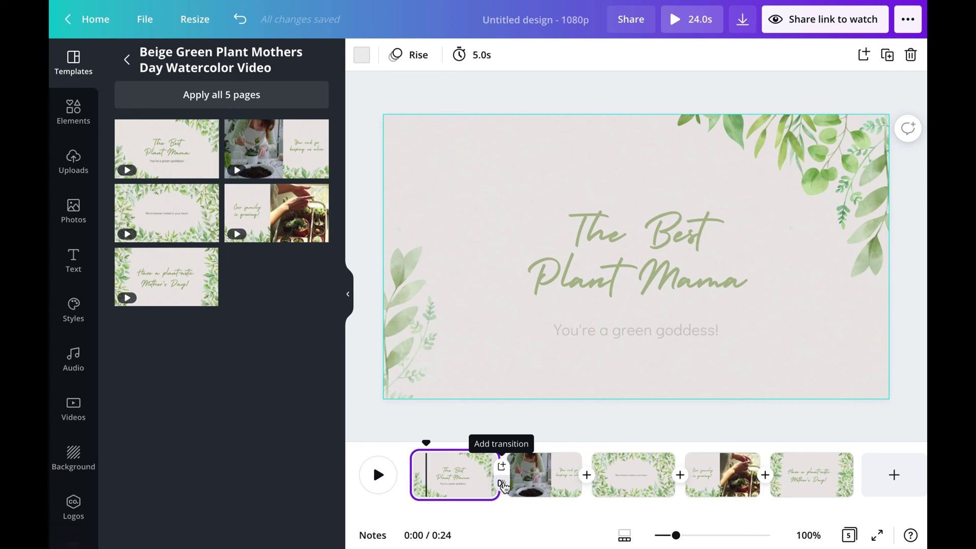
Step: Add a dissolve transition between pages 1 and 2 and preview it
click(501, 485)
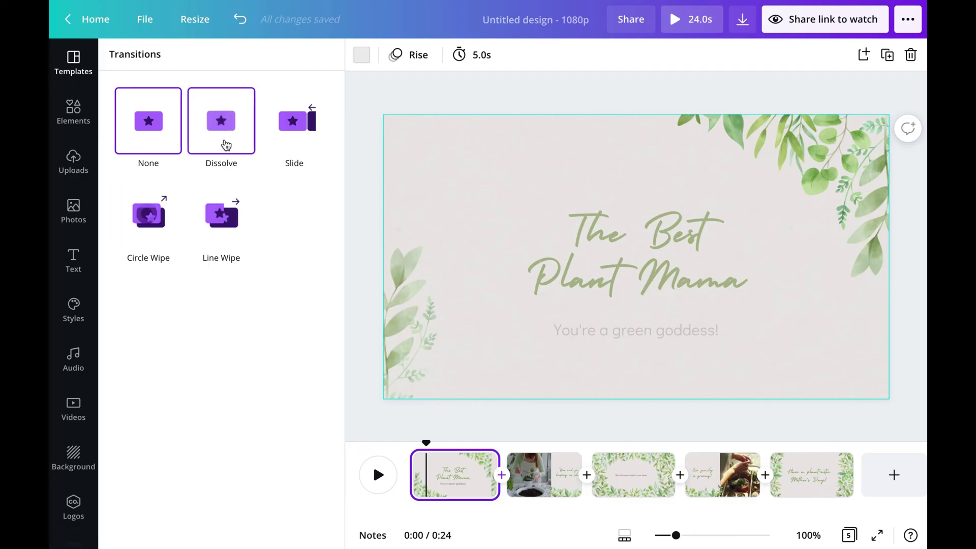
click(226, 143)
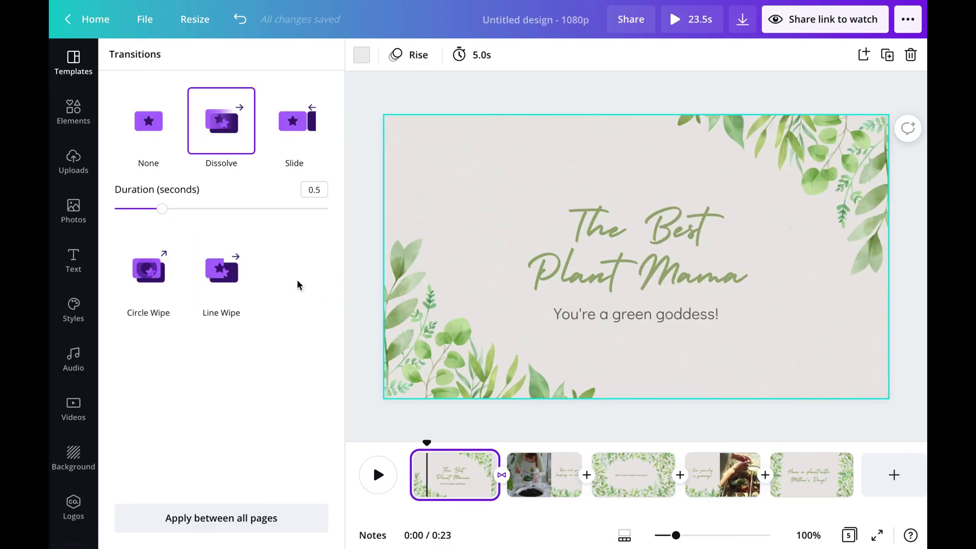
click(379, 476)
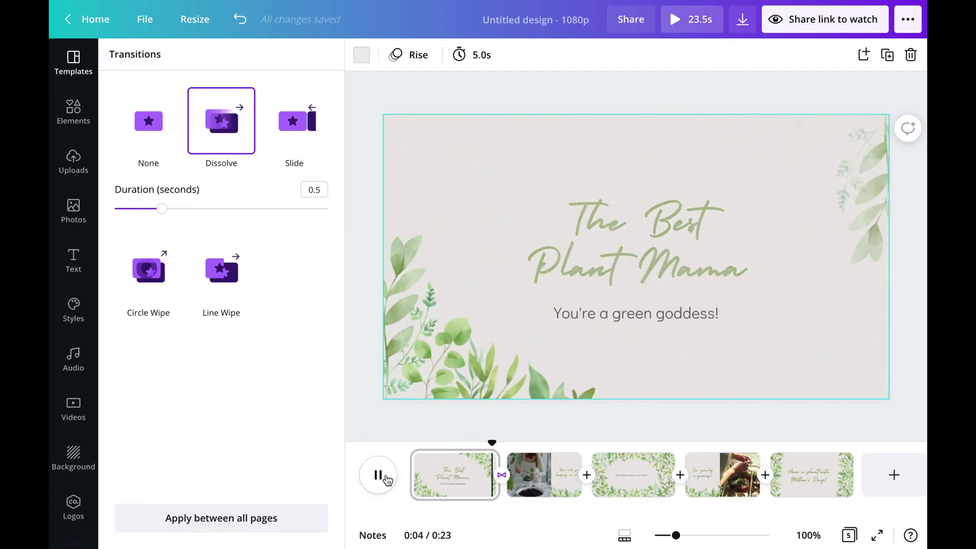
click(221, 271)
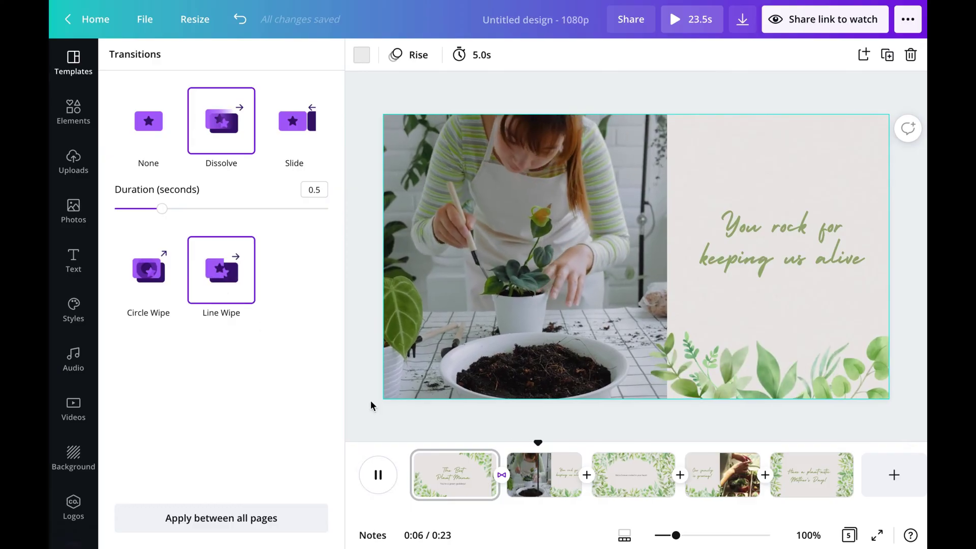
click(379, 477)
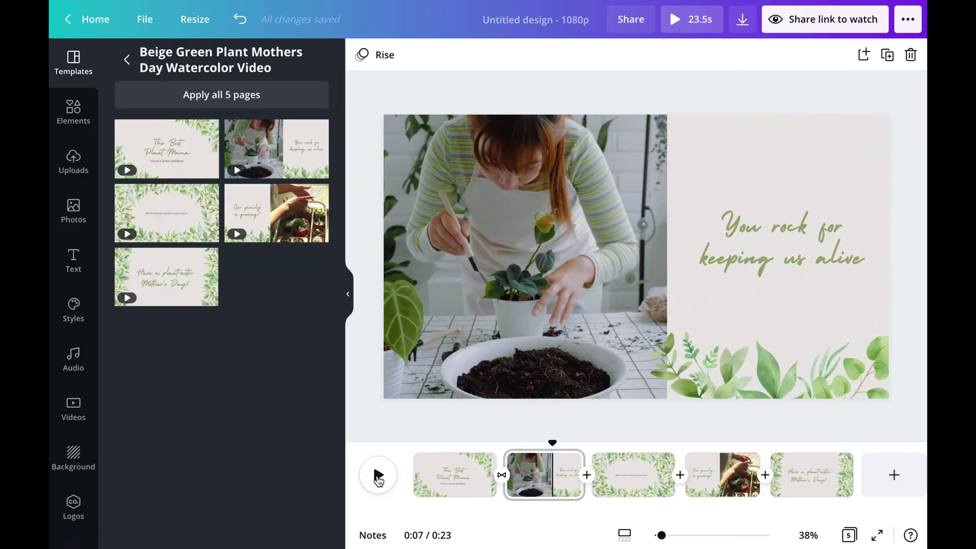
Step: Lengthen the dissolve to 2.2 seconds and preview it from page 1
click(501, 476)
drag(164, 210, 324, 209)
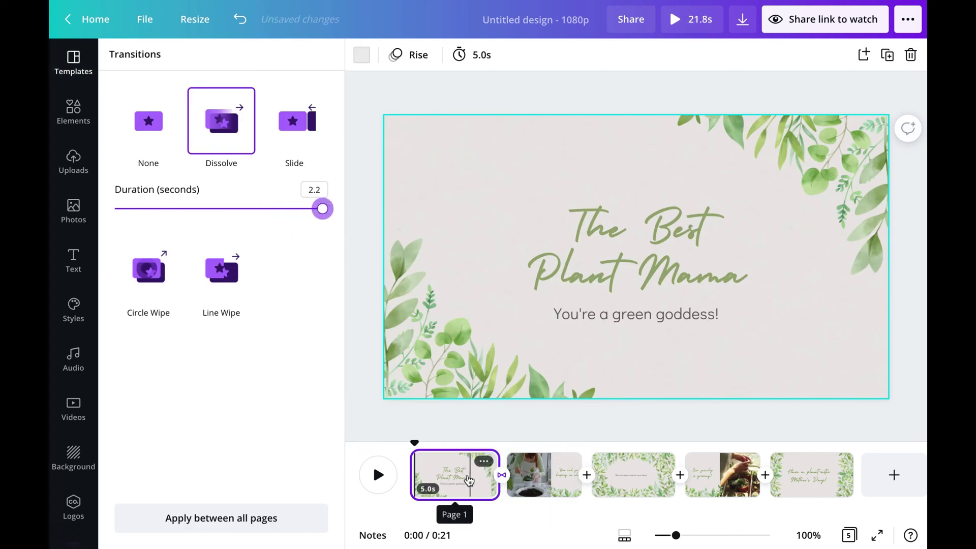
click(468, 479)
click(379, 475)
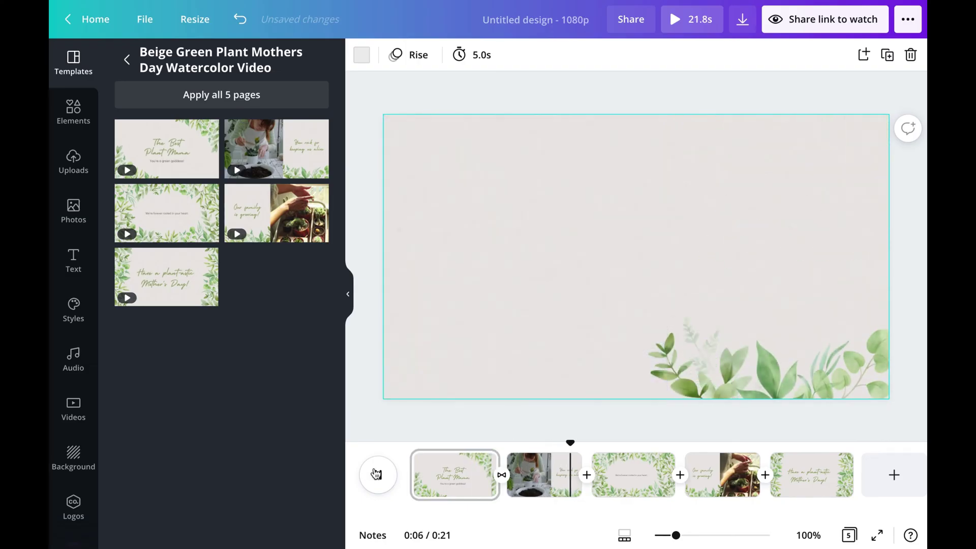
click(377, 476)
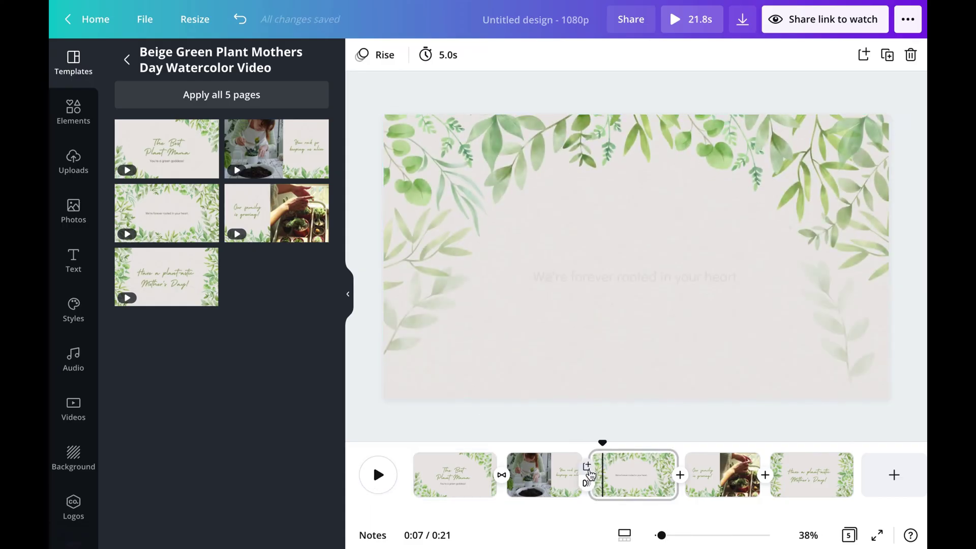
Step: Apply a downward slide of about 2.2 seconds between pages 2 and 3
click(586, 480)
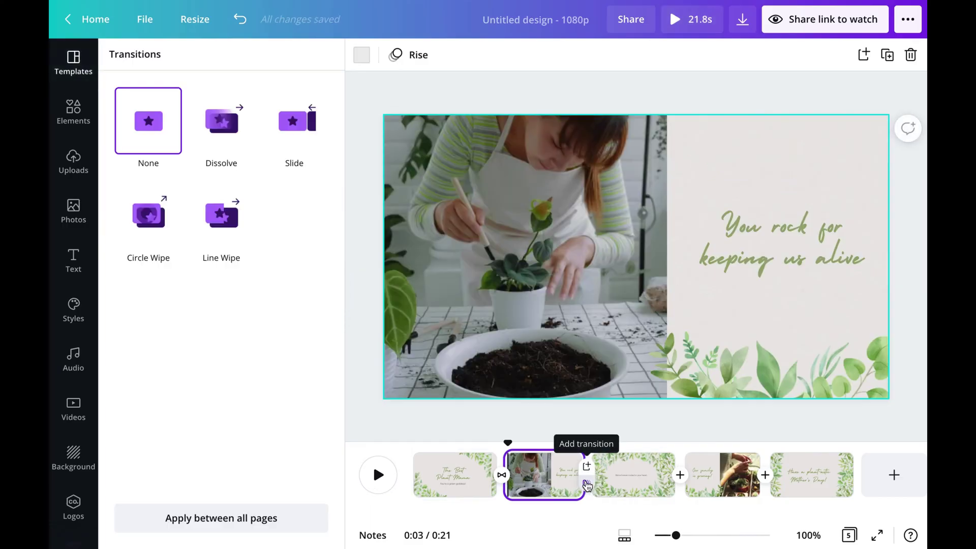
click(286, 138)
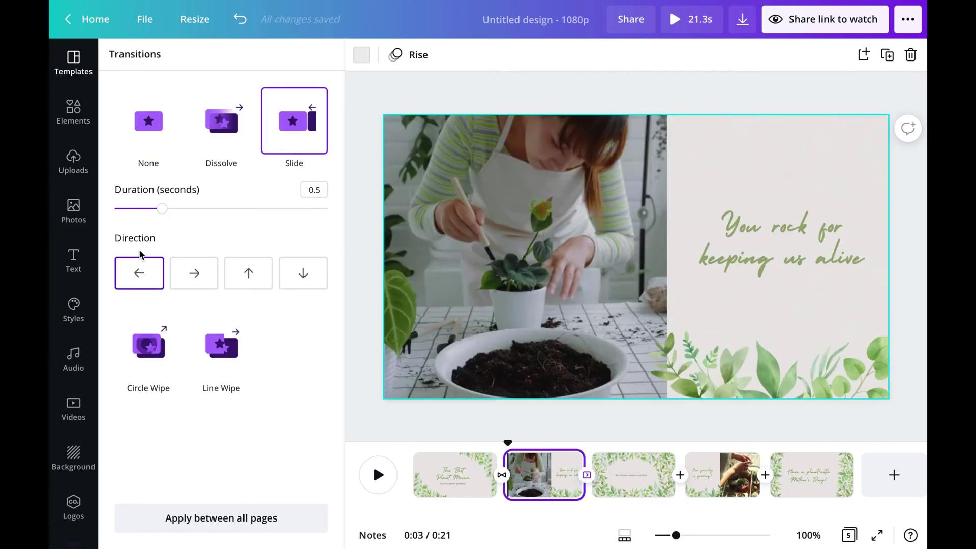
click(141, 273)
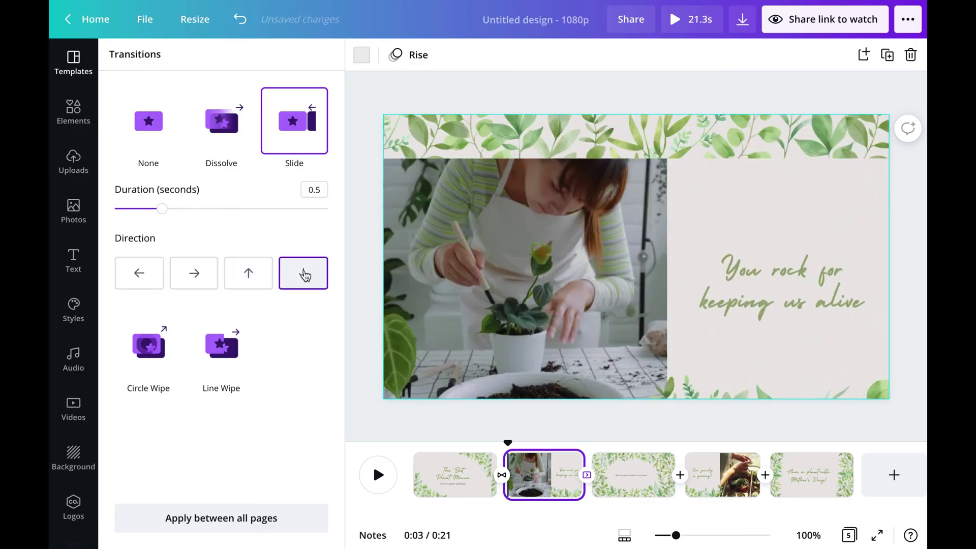
click(306, 273)
drag(162, 208, 333, 232)
mouse_move(543, 474)
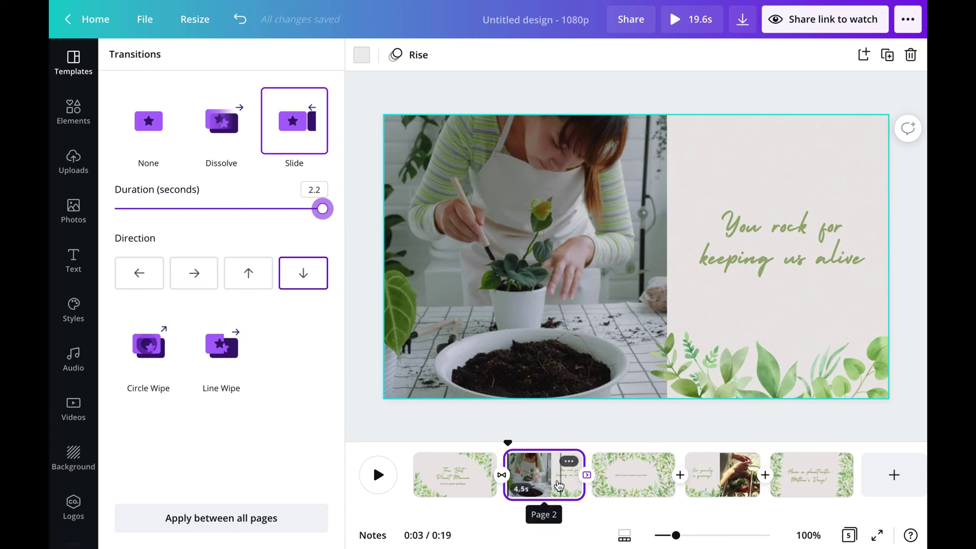
Step: Preview page 2, now trimmed to 4.5 seconds, sliding into page 3
click(560, 481)
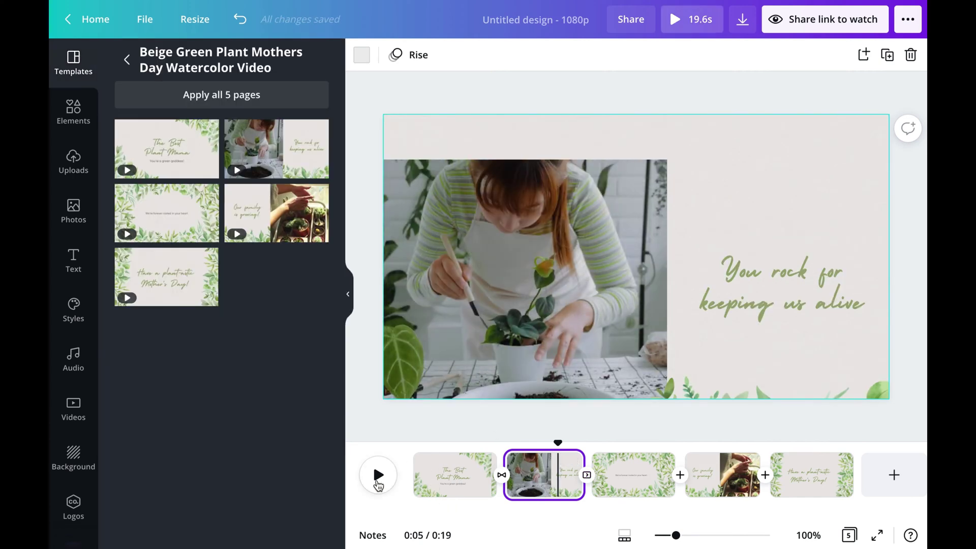
click(379, 476)
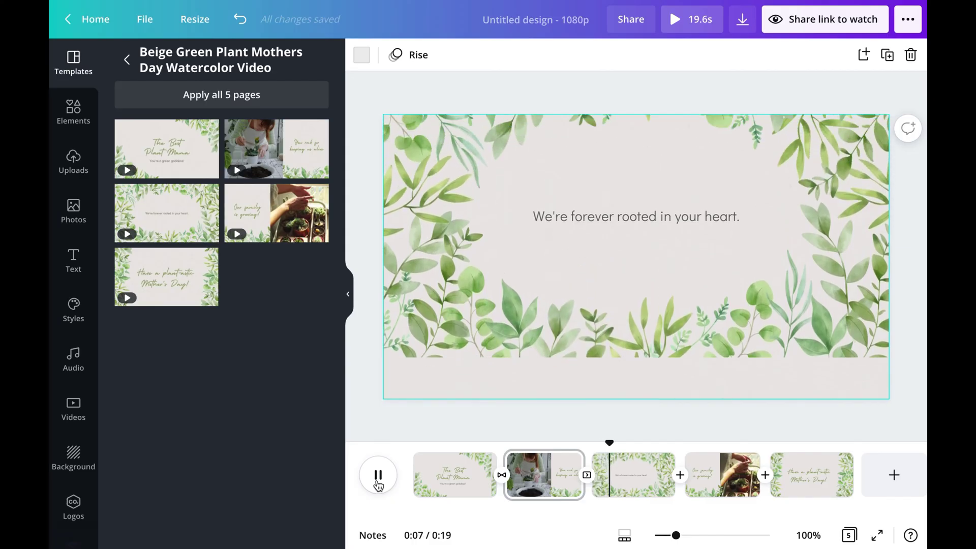
click(526, 485)
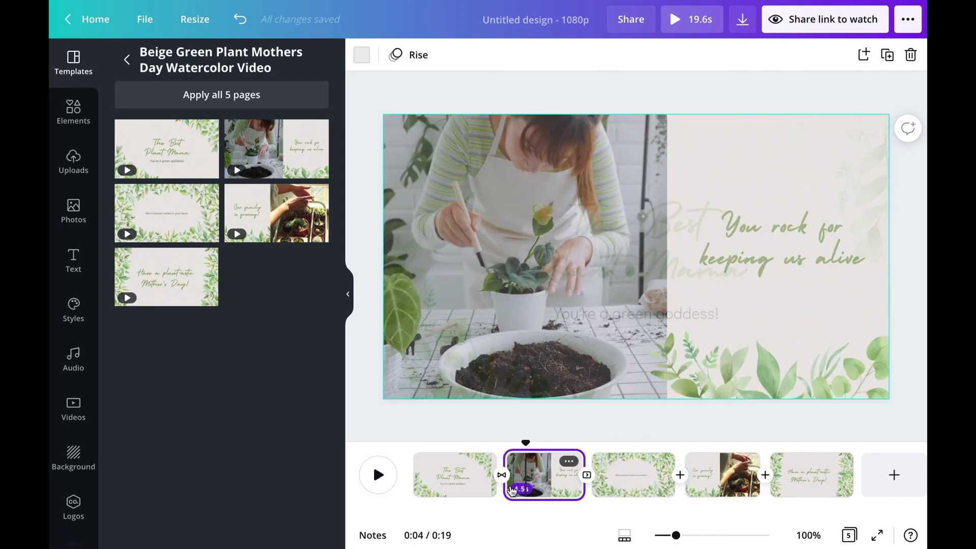
double_click(513, 491)
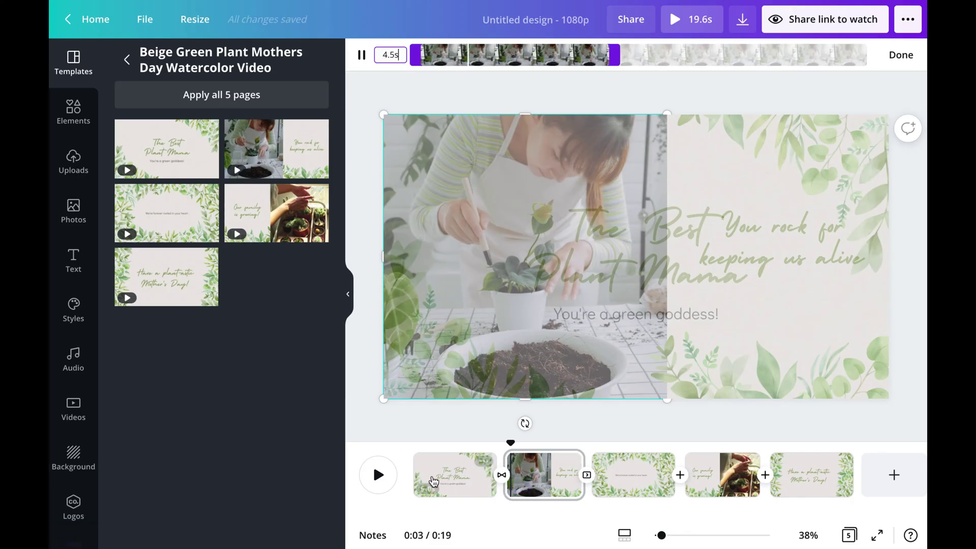
click(380, 474)
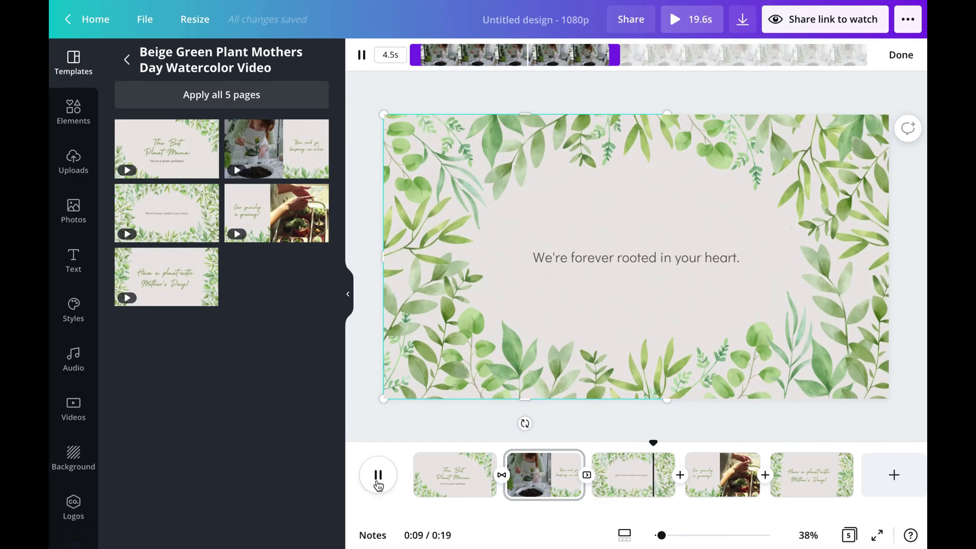
click(378, 479)
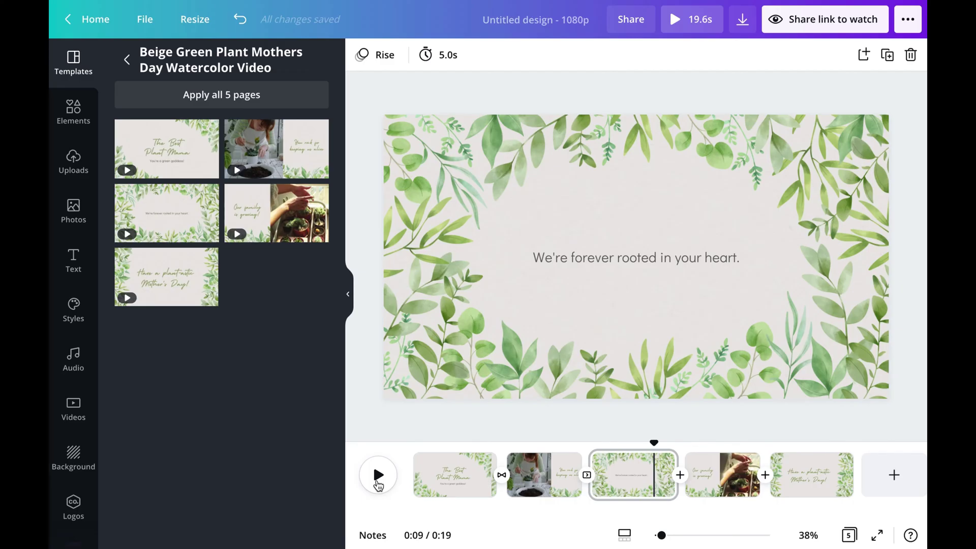
Step: Stretch page 2's clip to 8.4 seconds and preview the 23.5-second video
click(556, 477)
mouse_move(583, 481)
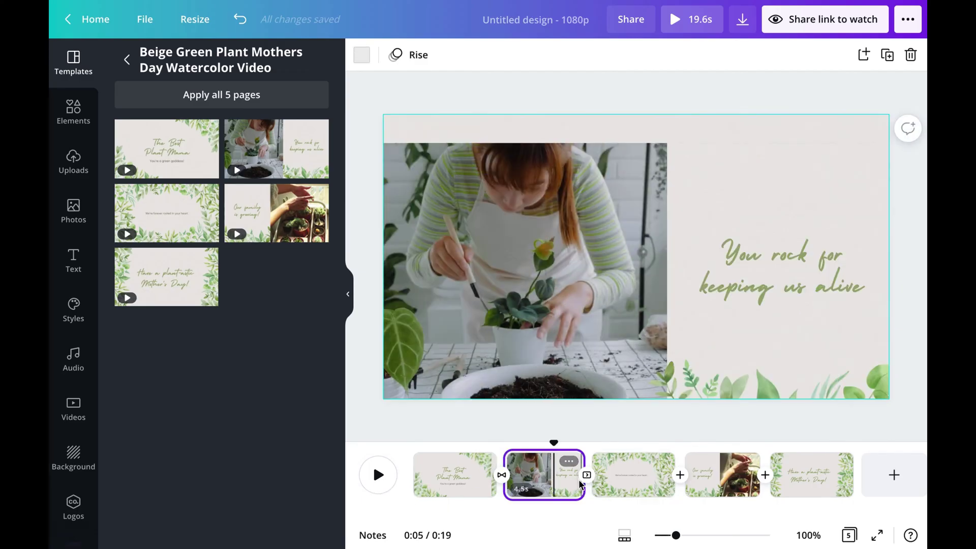
drag(584, 489, 649, 489)
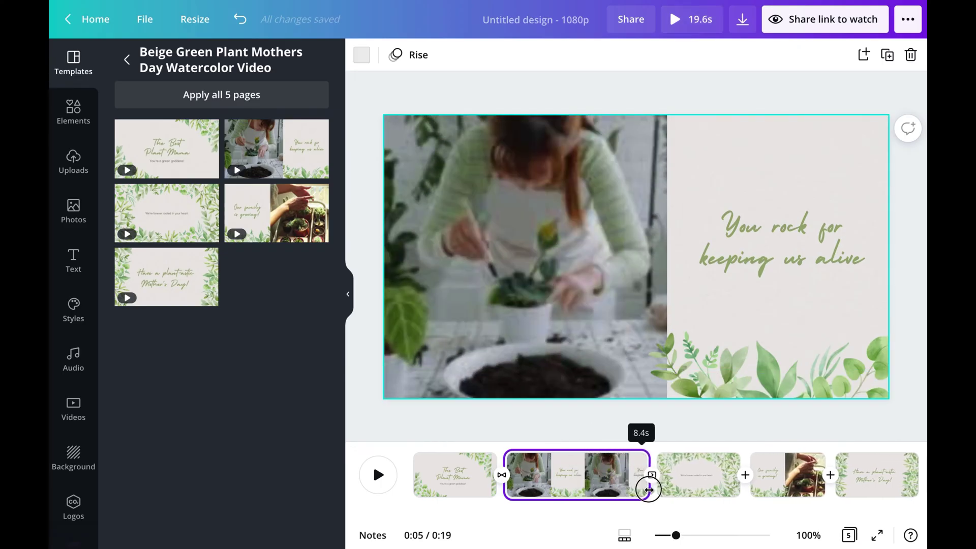
click(520, 489)
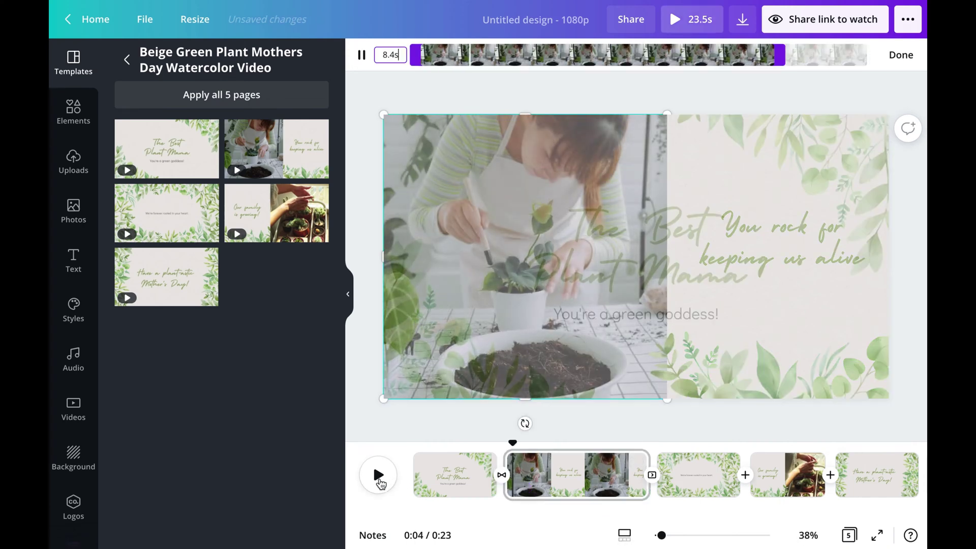
click(379, 476)
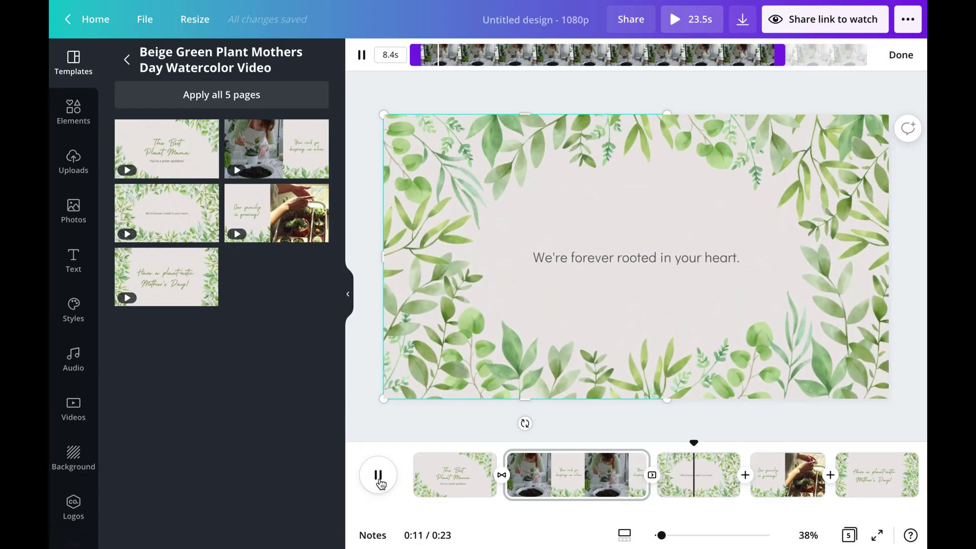
click(380, 476)
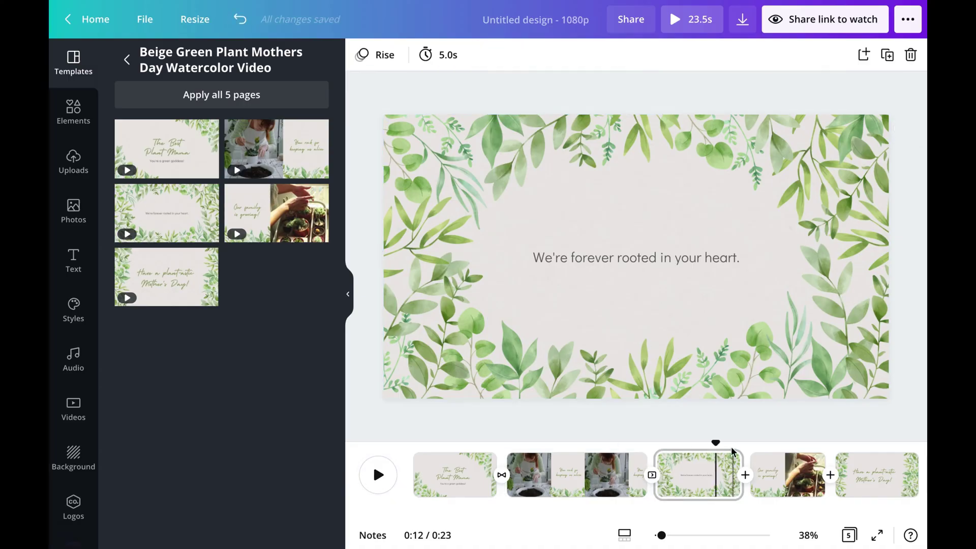
mouse_move(745, 481)
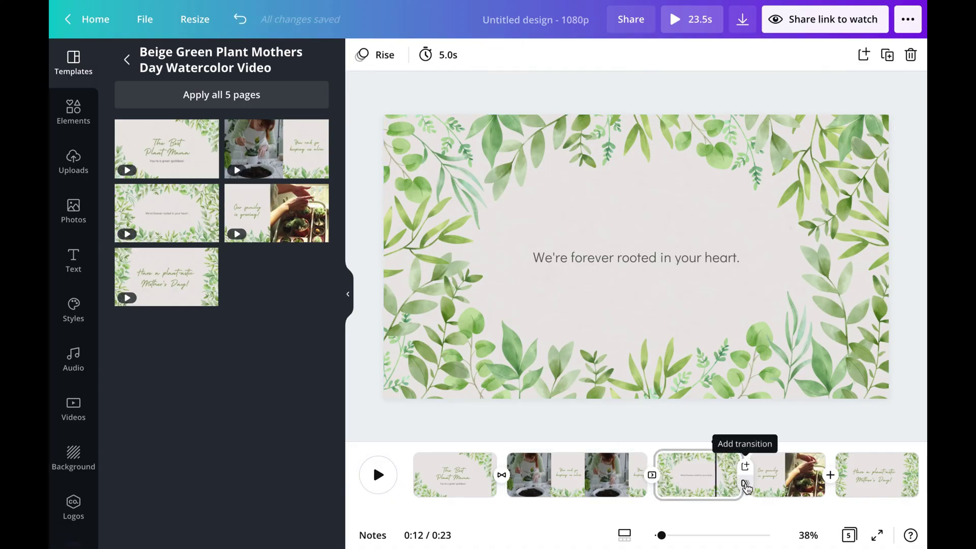
Step: Add a 2.1-second outward circle wipe between pages 3 and 4
click(745, 467)
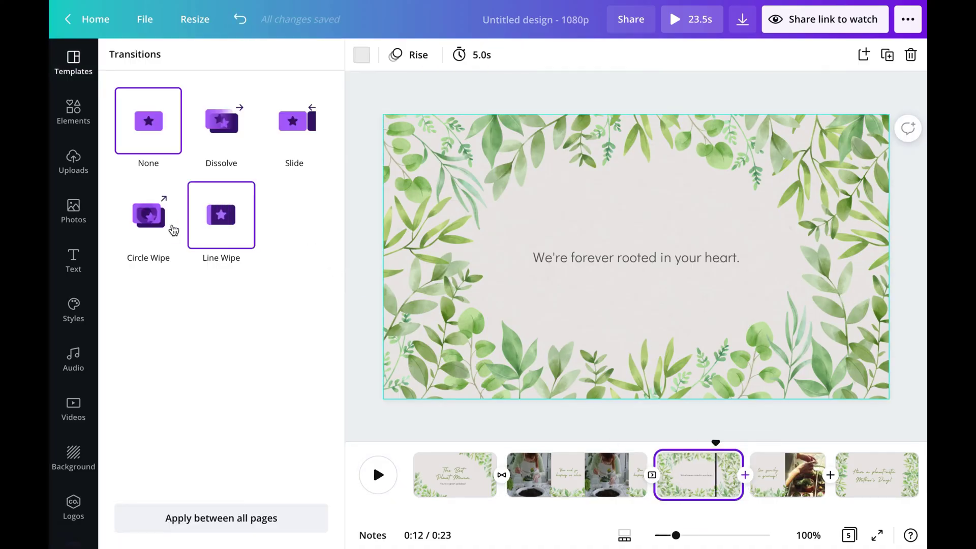
click(148, 216)
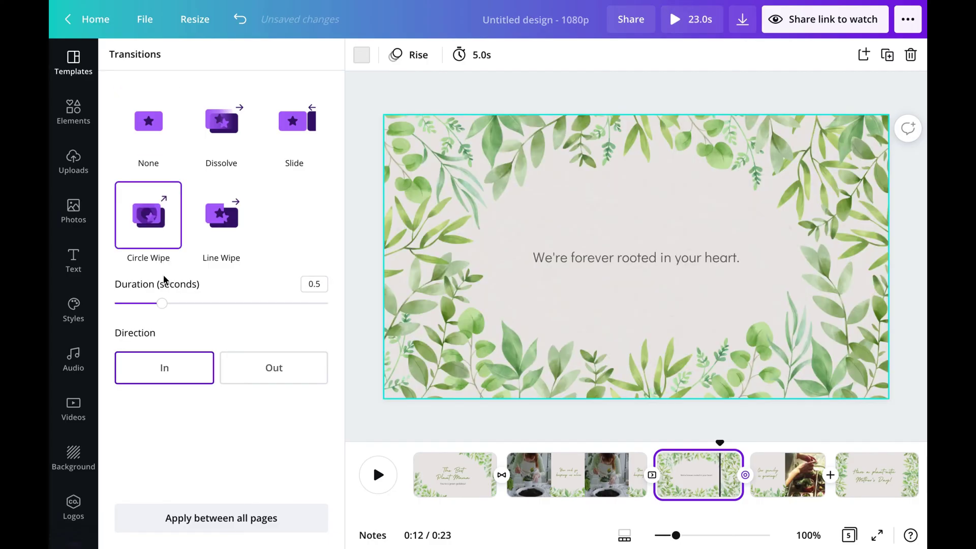
drag(163, 305, 314, 305)
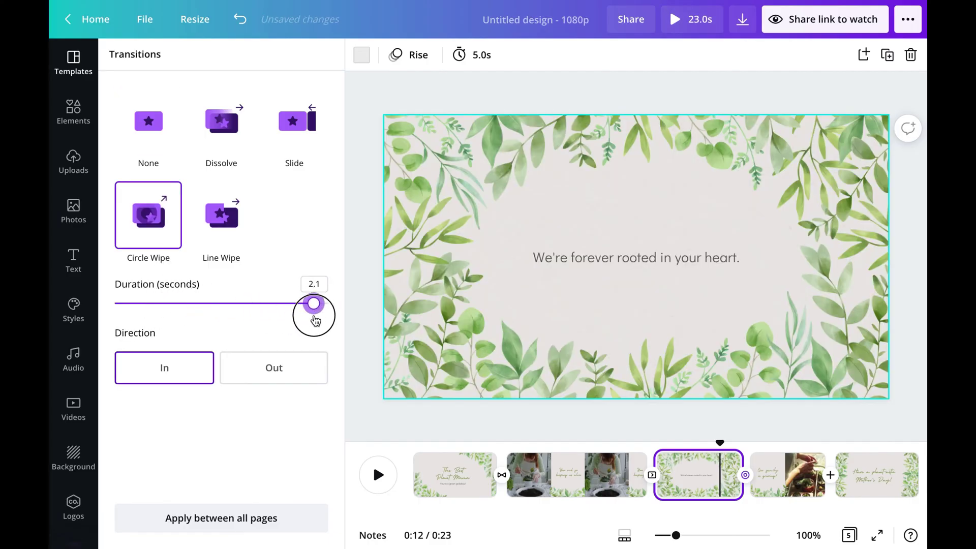
click(164, 367)
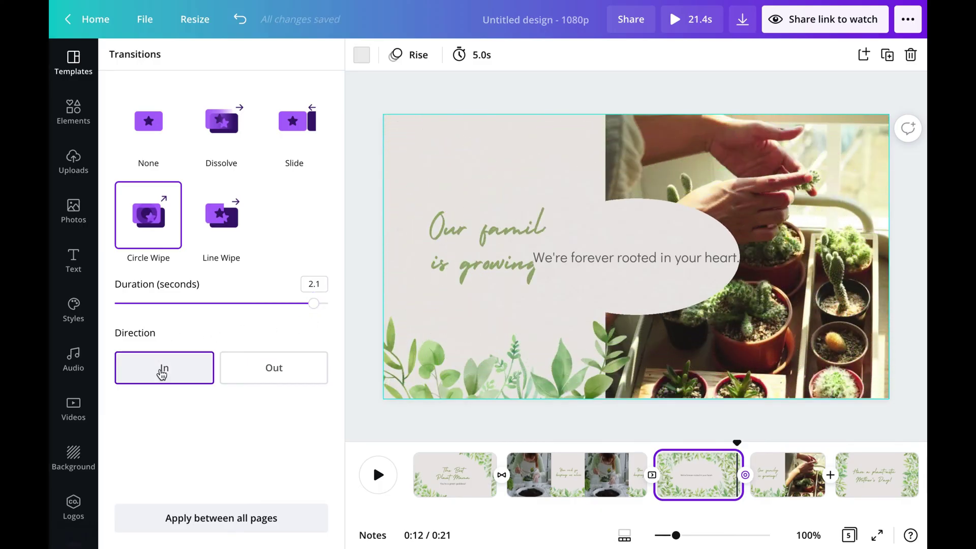
click(283, 371)
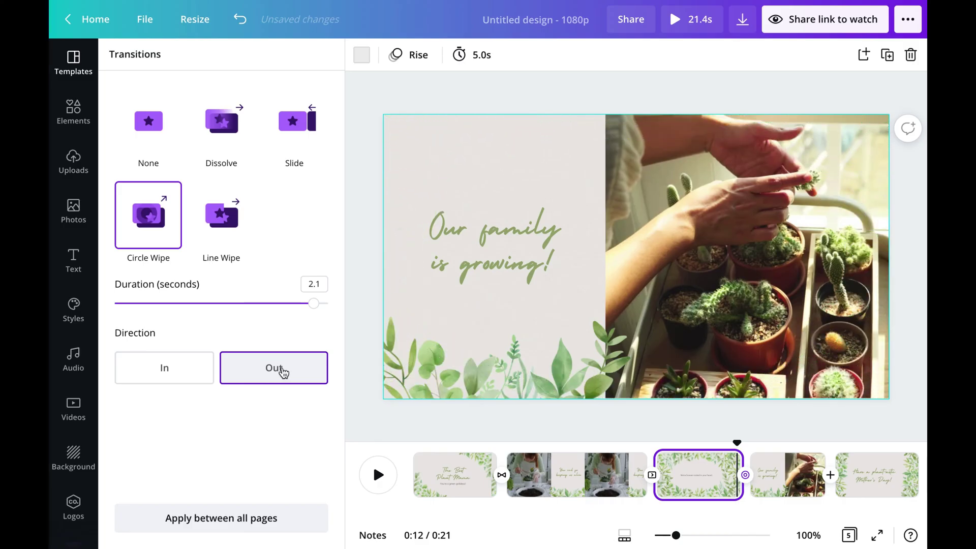
click(283, 371)
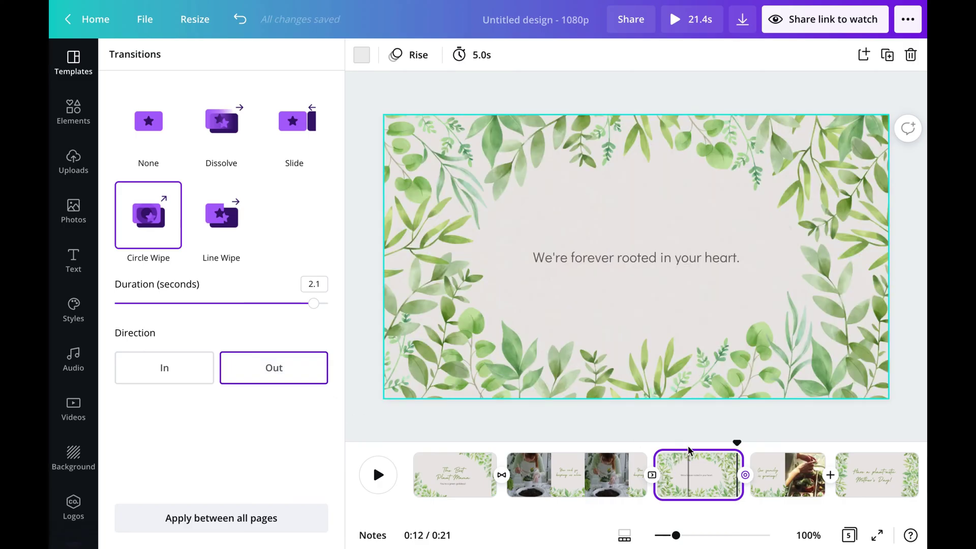
Step: Preview the video from page 3 to the end
click(702, 469)
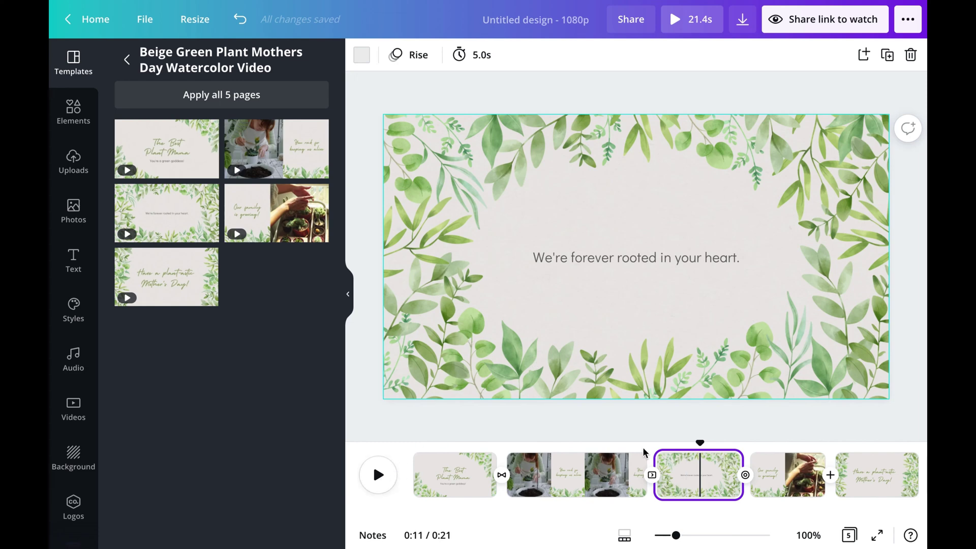
mouse_move(699, 475)
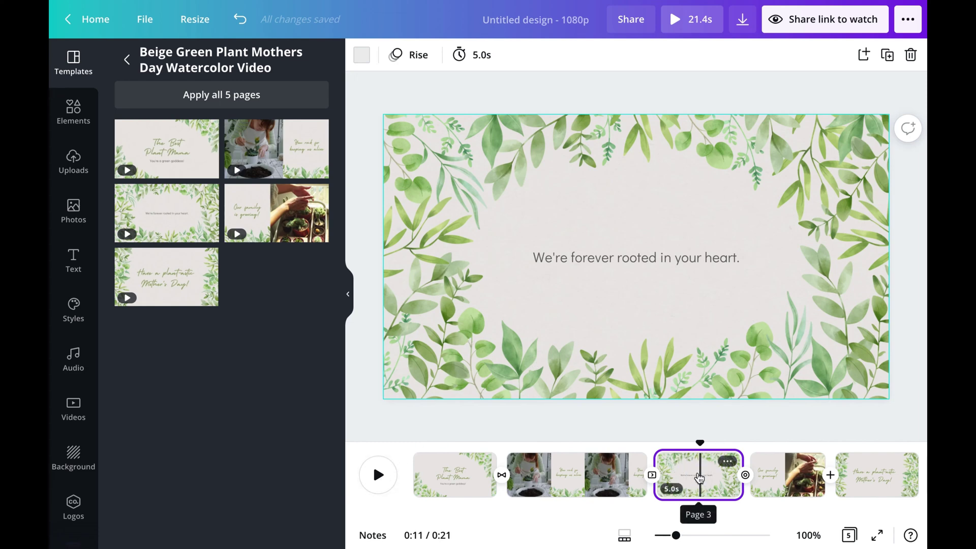
click(377, 476)
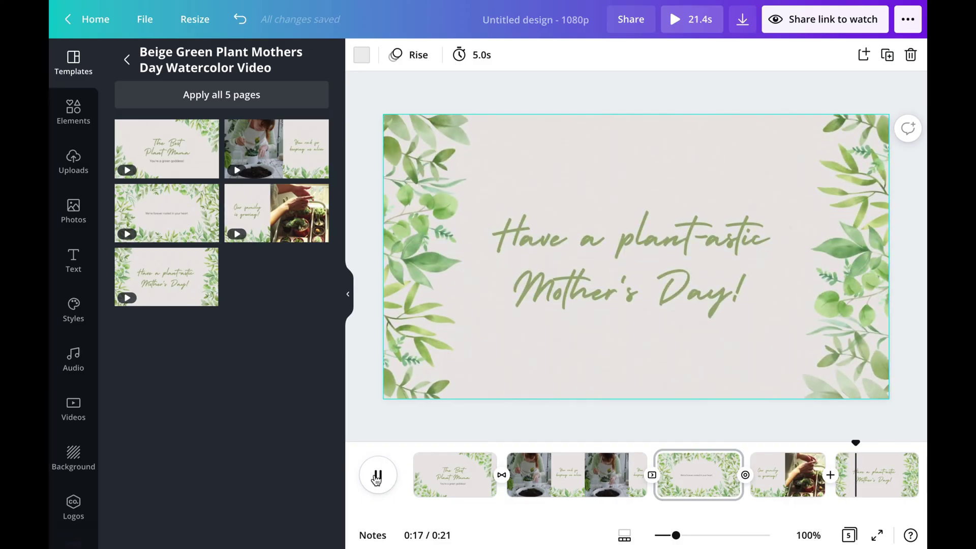
click(379, 477)
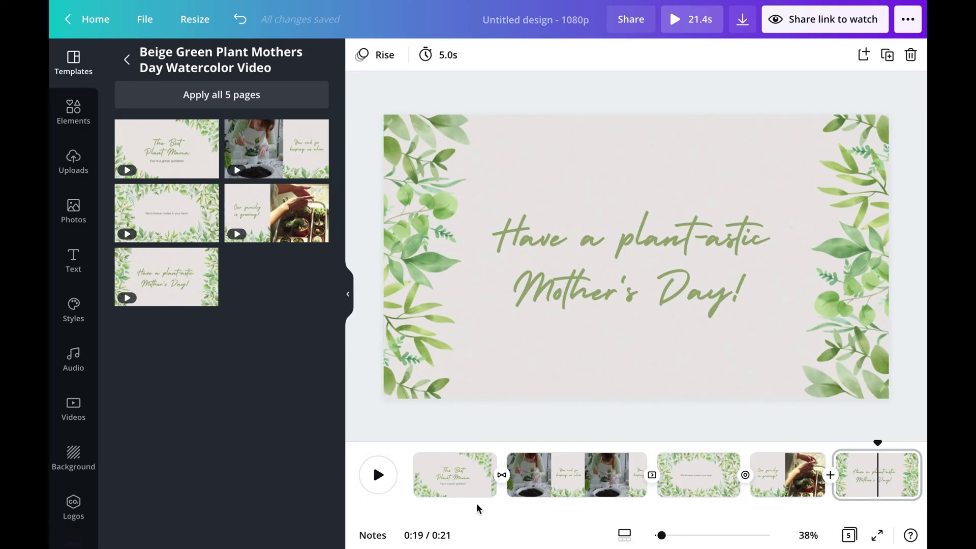
click(830, 476)
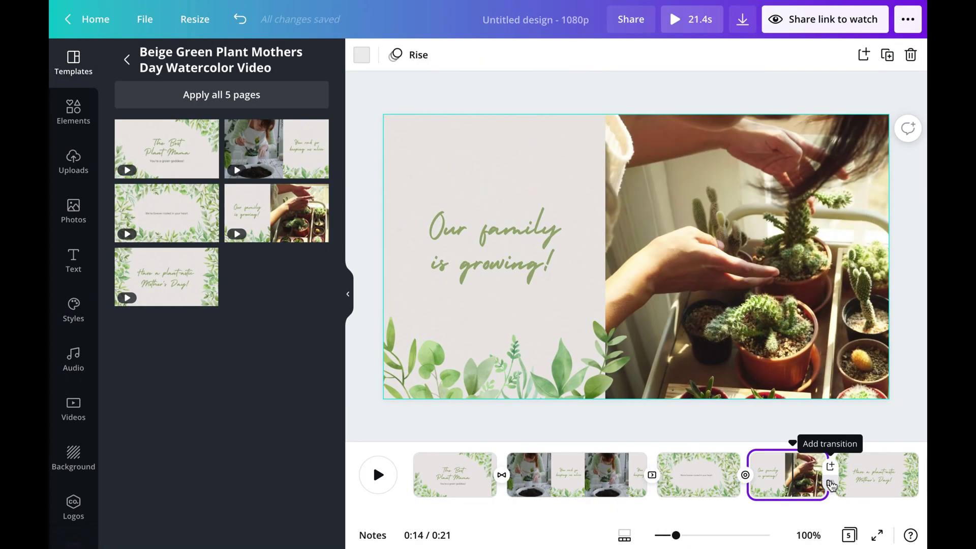
Step: Add a 2.1-second downward line wipe between pages 4 and 5
click(830, 476)
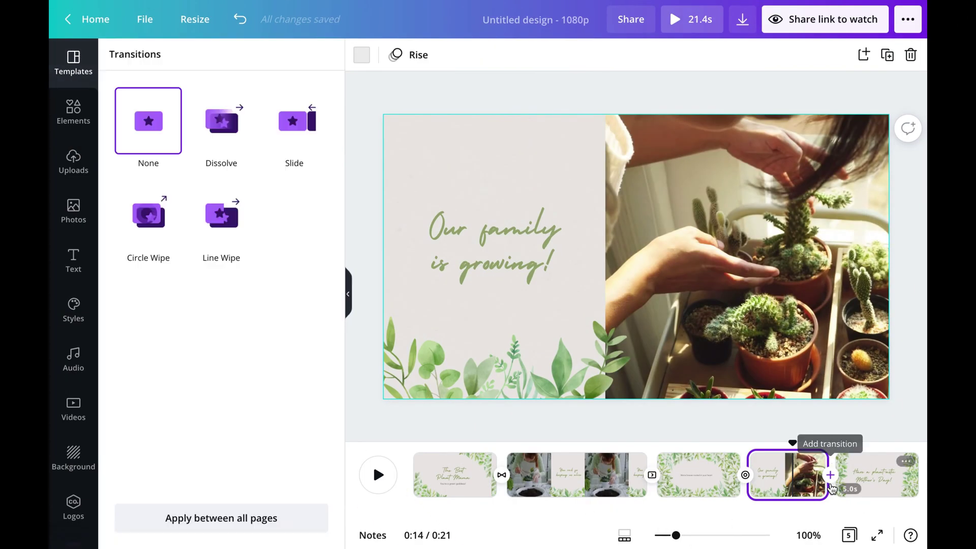
click(218, 227)
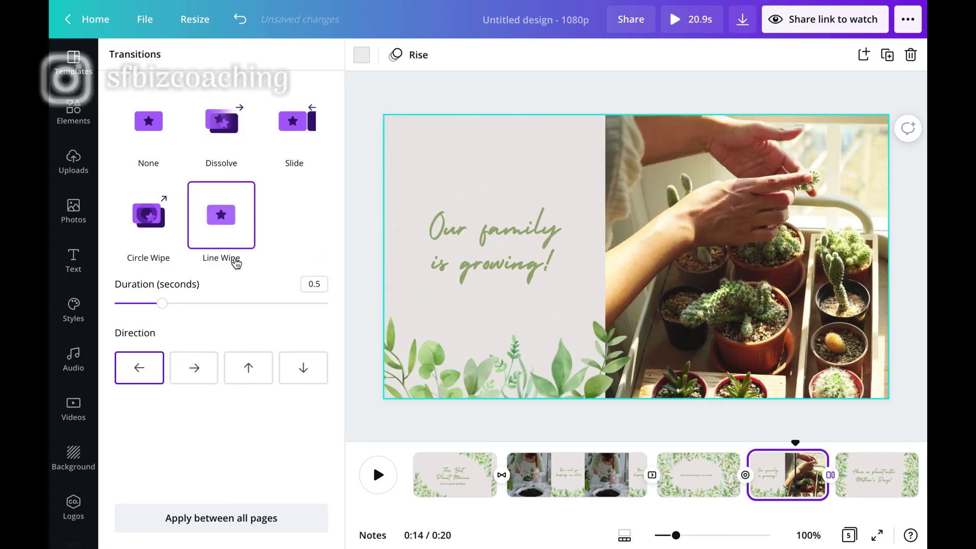
drag(162, 306, 318, 306)
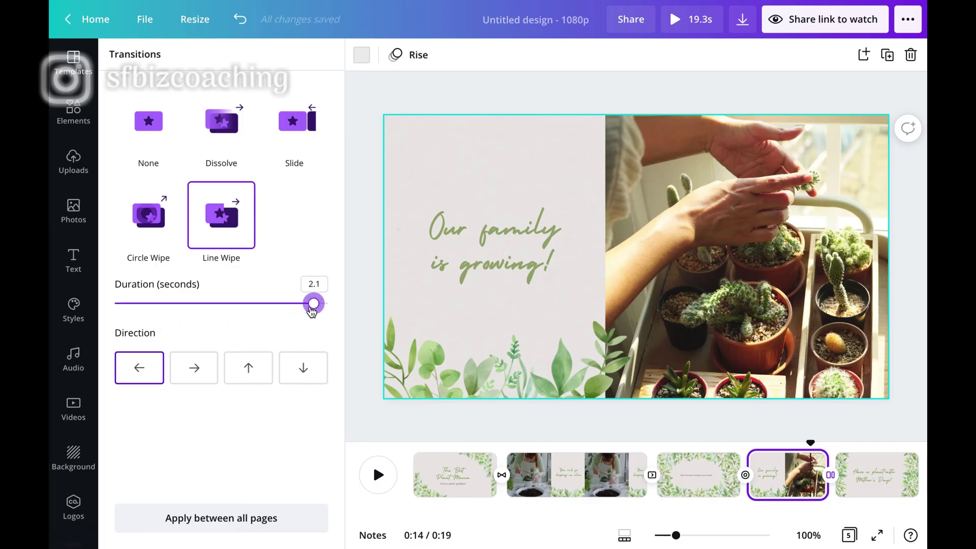
click(194, 367)
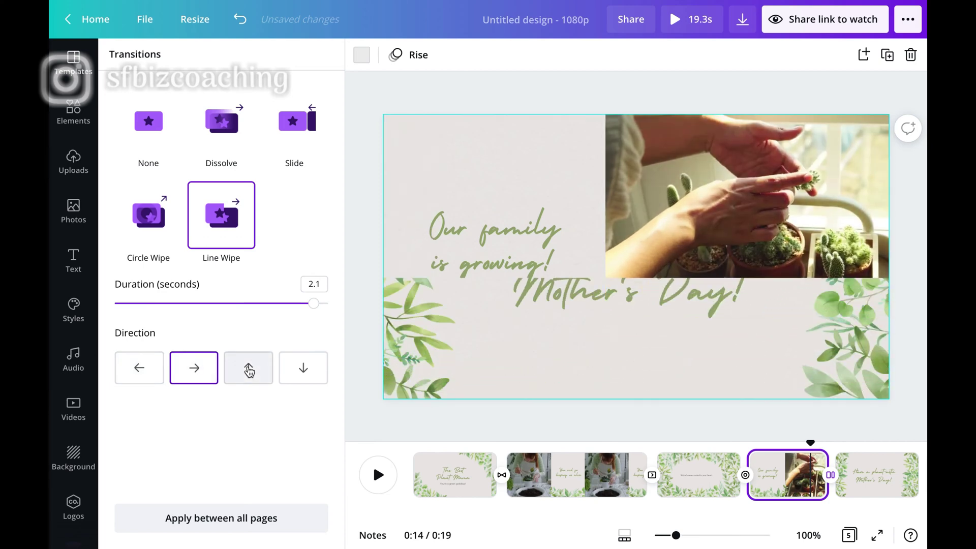
click(303, 368)
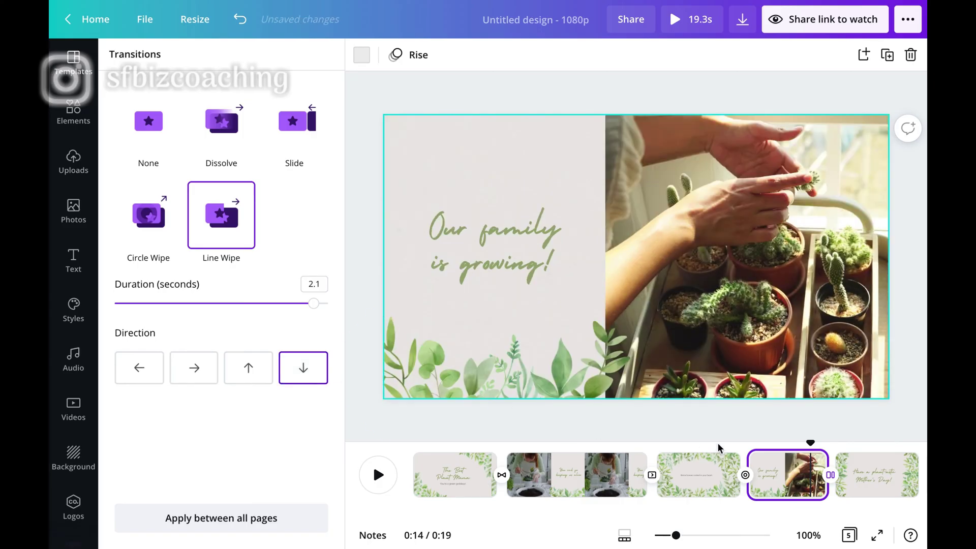
Step: Preview the later pages, then return to the first page
click(770, 475)
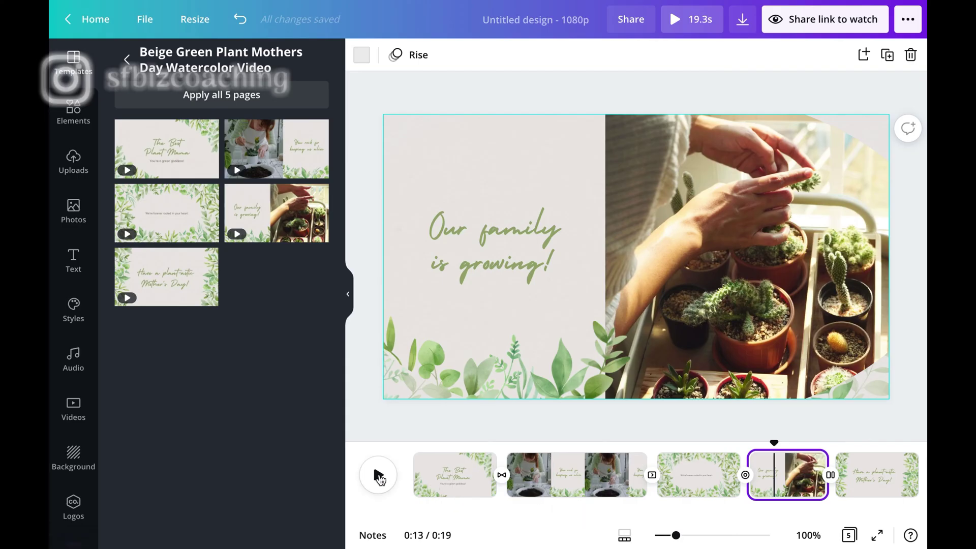
click(379, 477)
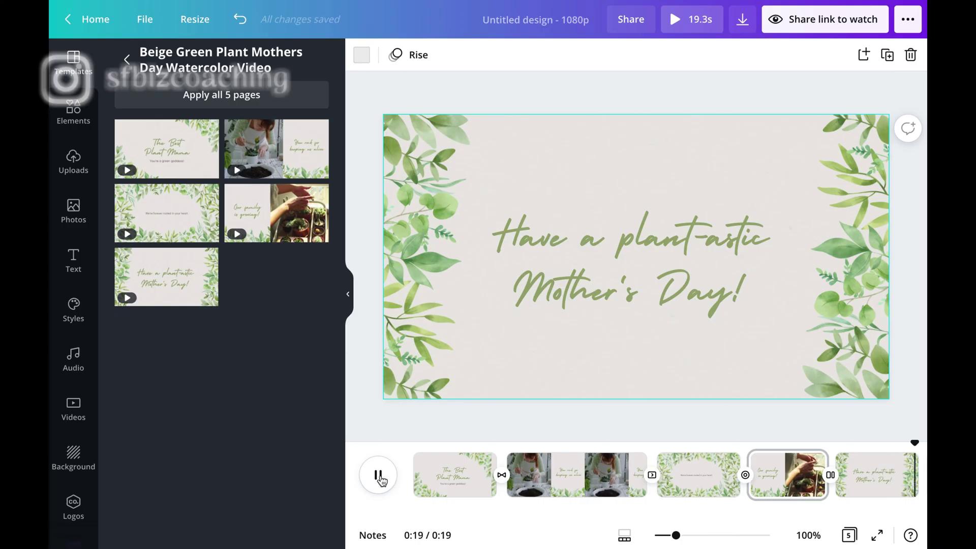
click(429, 489)
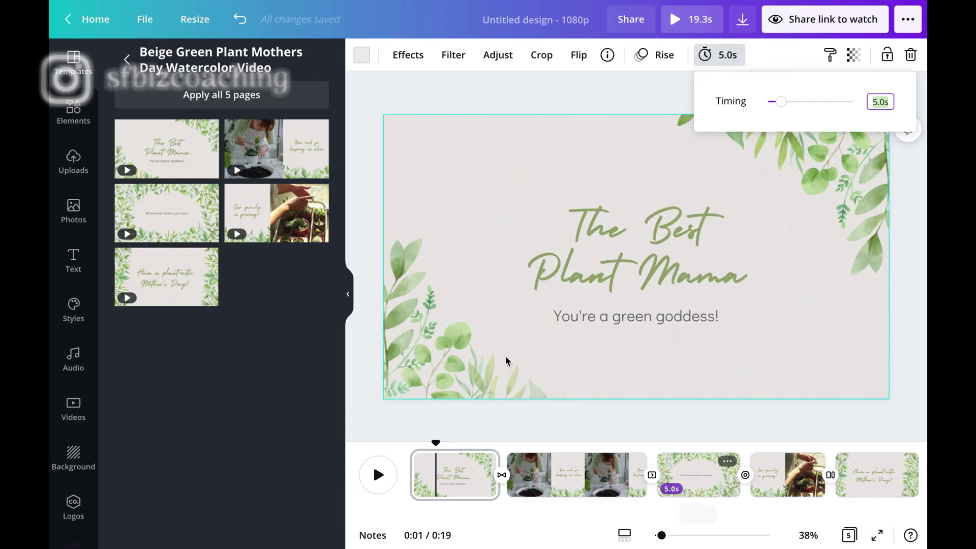
Step: Add a sixth page with the recently used butterfly-on-red-flowers video clip
click(349, 296)
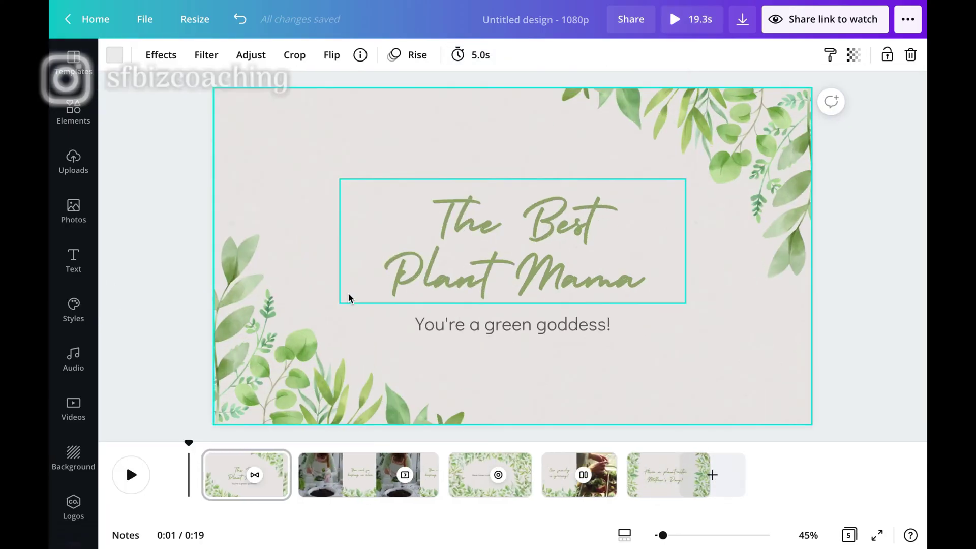
click(713, 475)
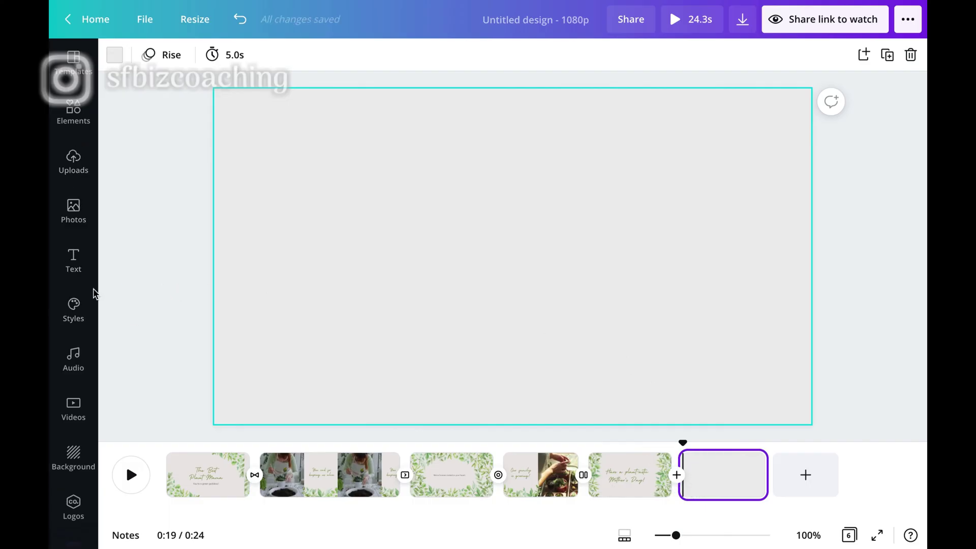
click(76, 403)
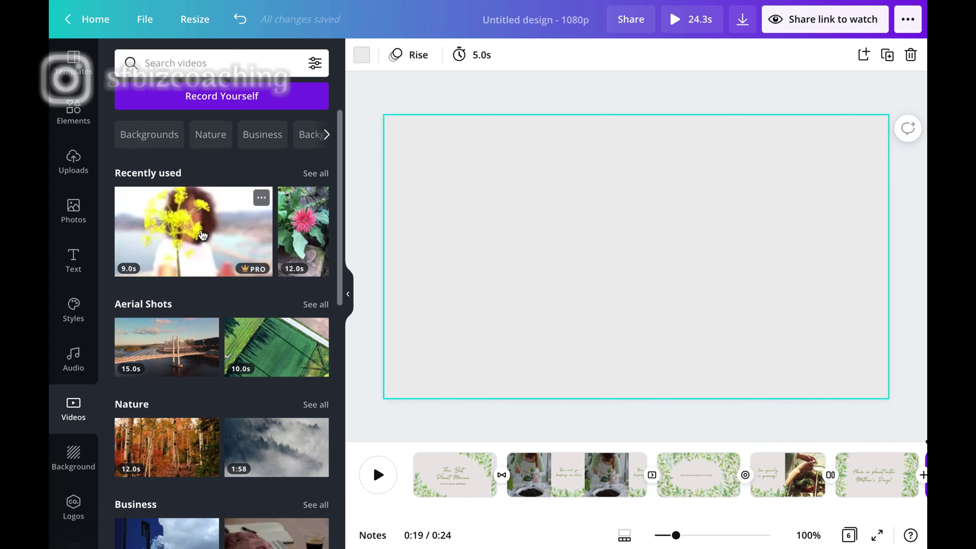
mouse_move(193, 231)
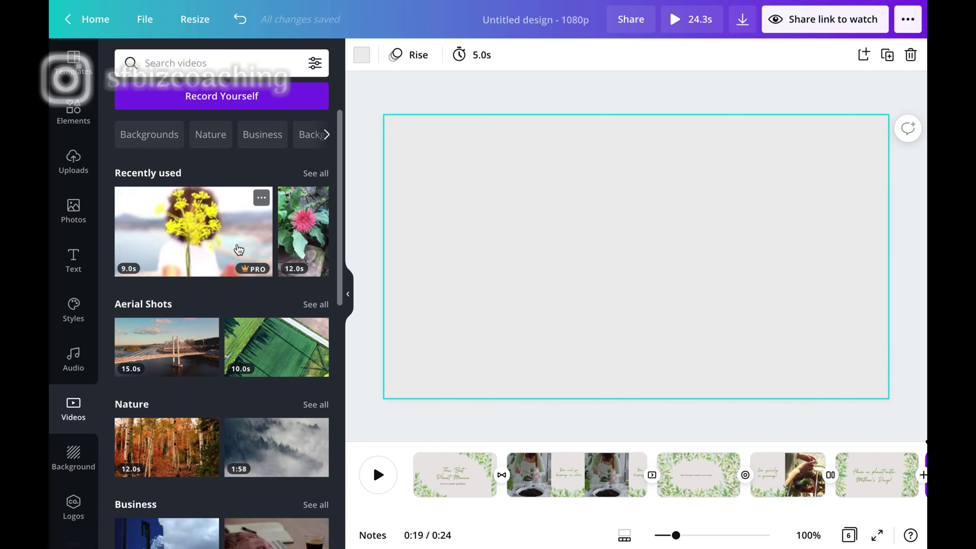
click(316, 173)
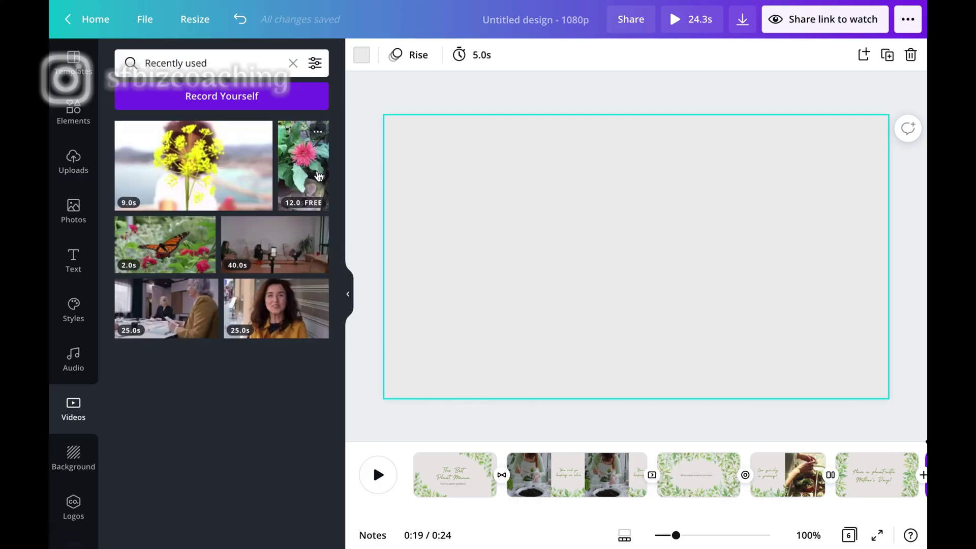
click(180, 244)
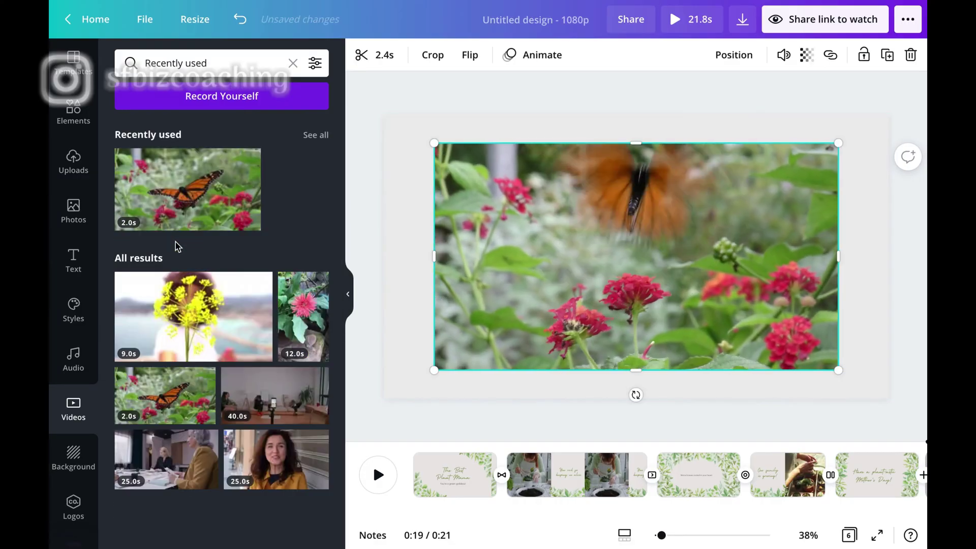
scroll(691, 473, down, 3)
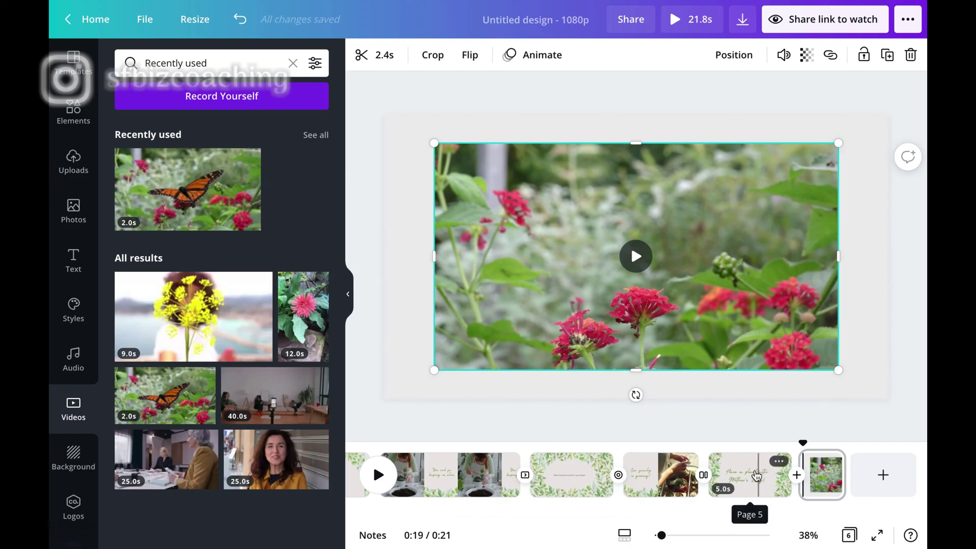
click(759, 475)
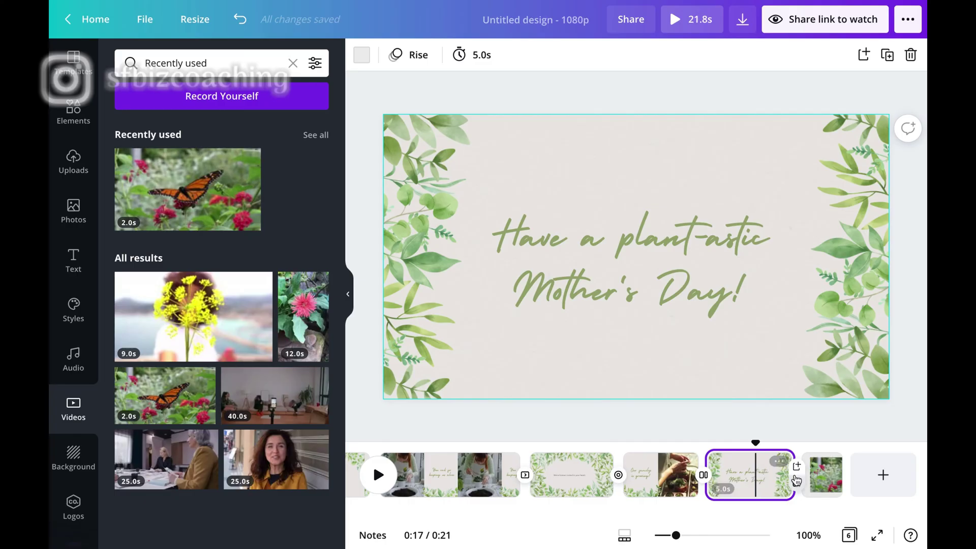
Step: Set a 1-second outward circle wipe between pages 5 and 6, then preview it
click(797, 475)
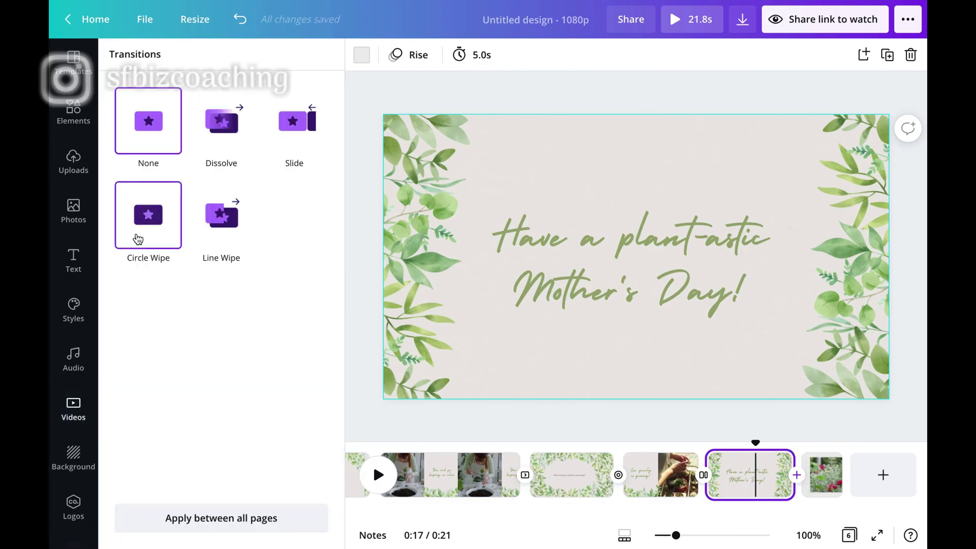
click(138, 239)
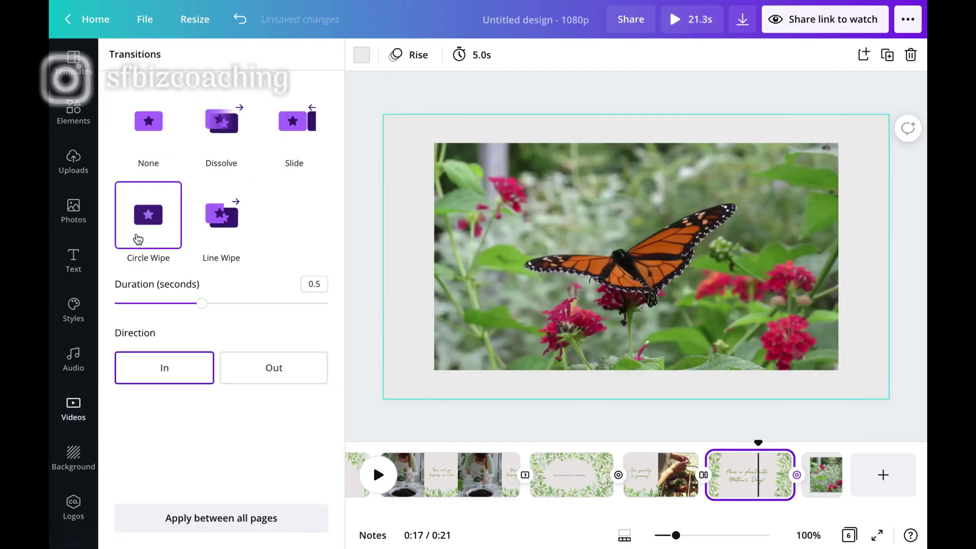
drag(202, 304, 288, 305)
click(260, 367)
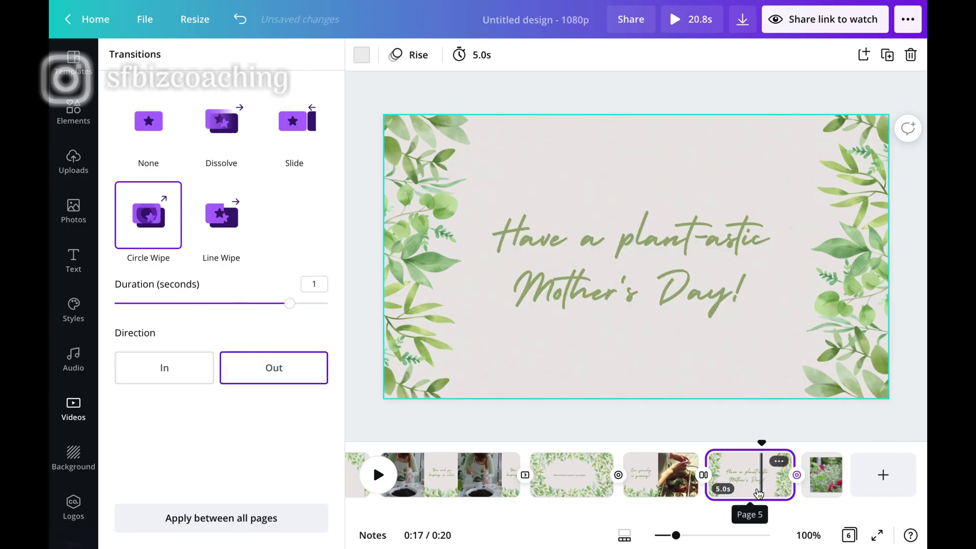
click(758, 489)
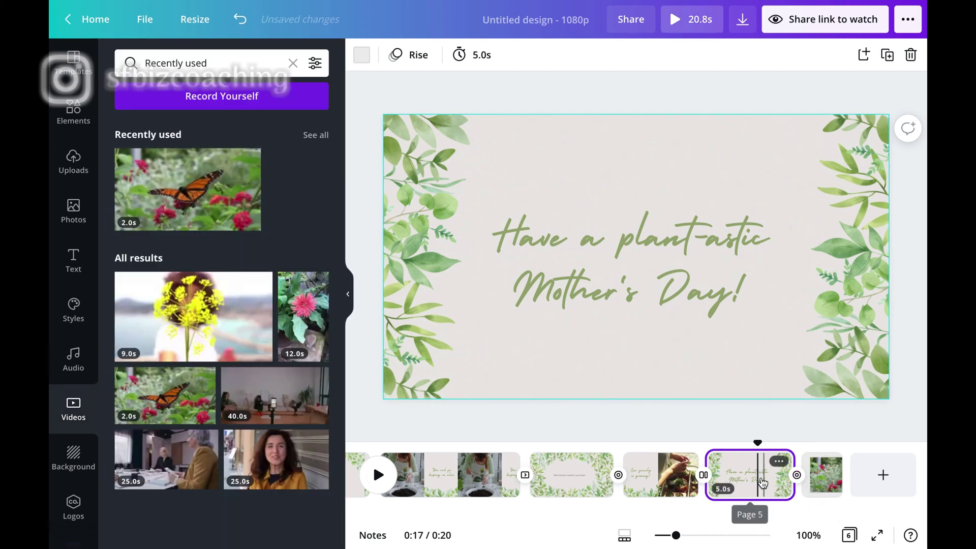
click(379, 475)
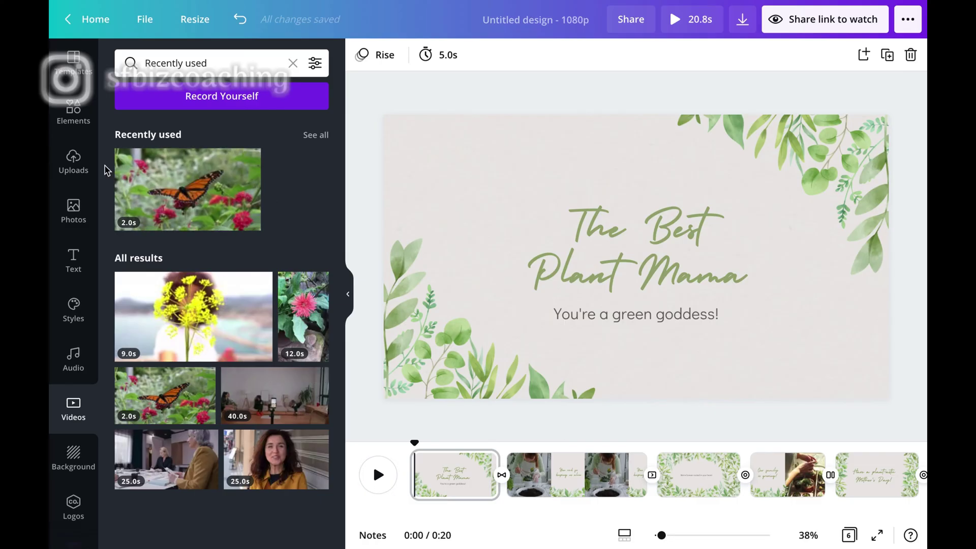
Step: Add the English Breakfast track beneath the full 20.8-second video
click(73, 358)
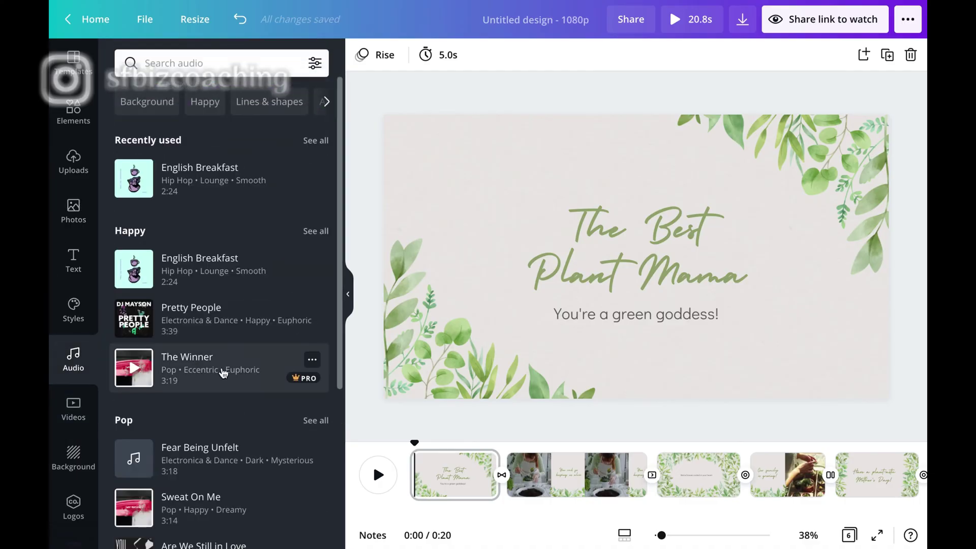
scroll(223, 372, down, 2)
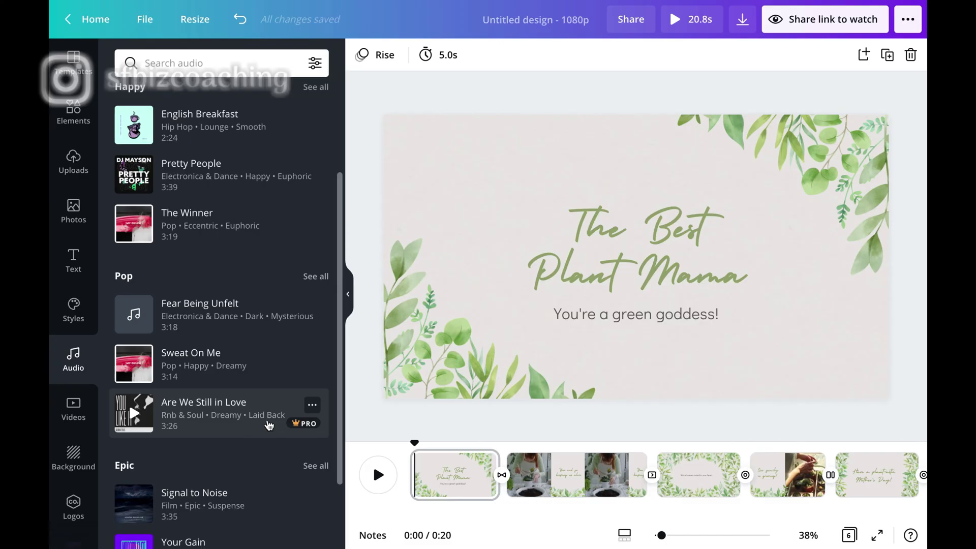
scroll(269, 424, up, 5)
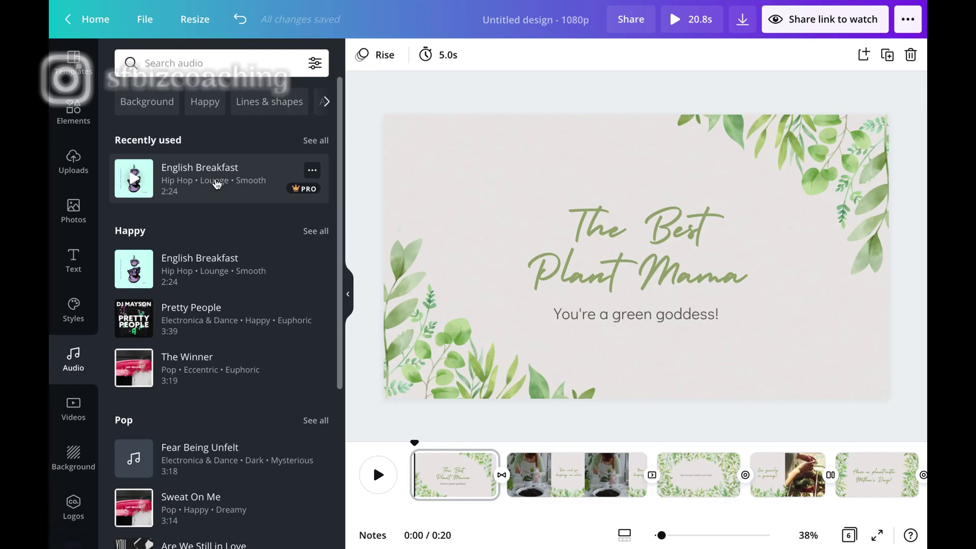
click(217, 183)
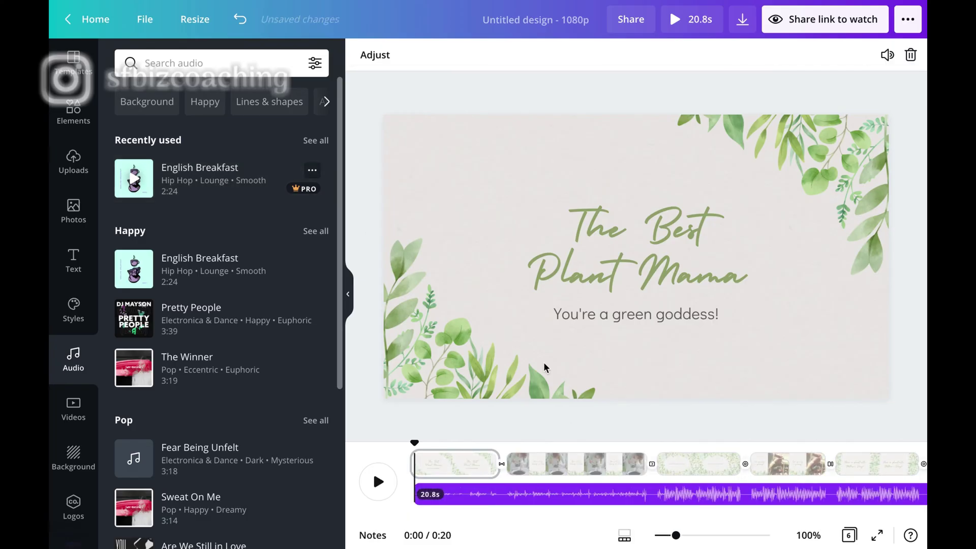
scroll(858, 486, right, 2)
scroll(858, 485, right, 2)
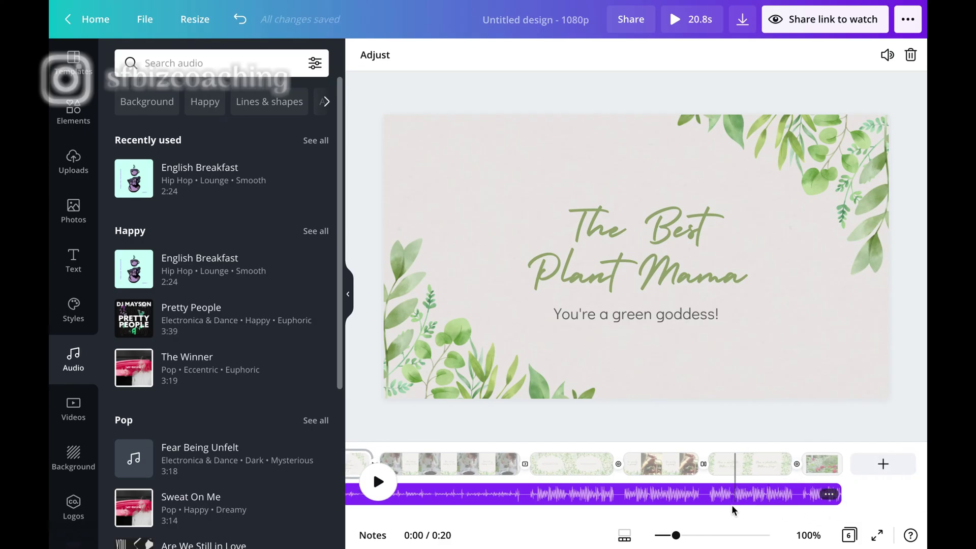
scroll(735, 512, left, 4)
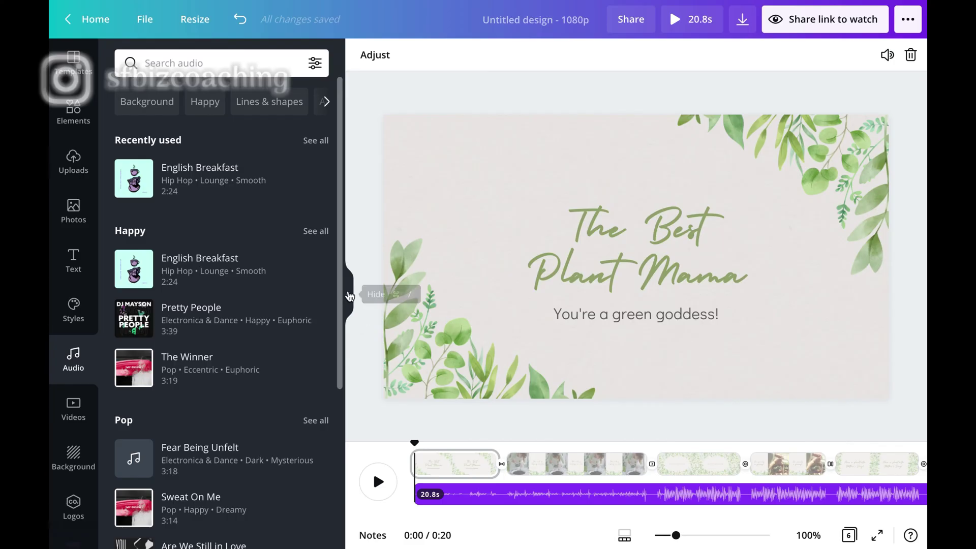
Step: Collapse the audio library and play all six pages with music, adjusting the Mac volume
click(348, 293)
click(132, 482)
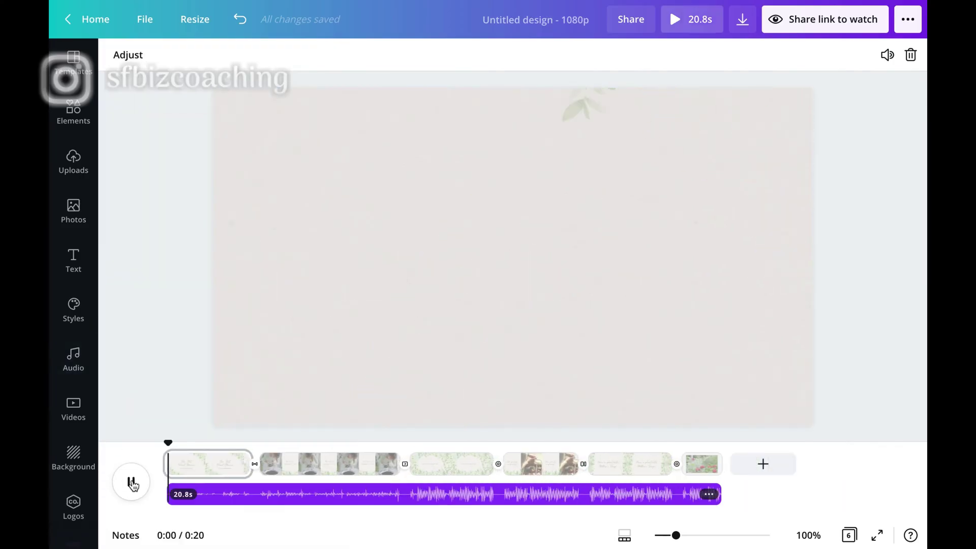
key(XF86AudioRaiseVolume)
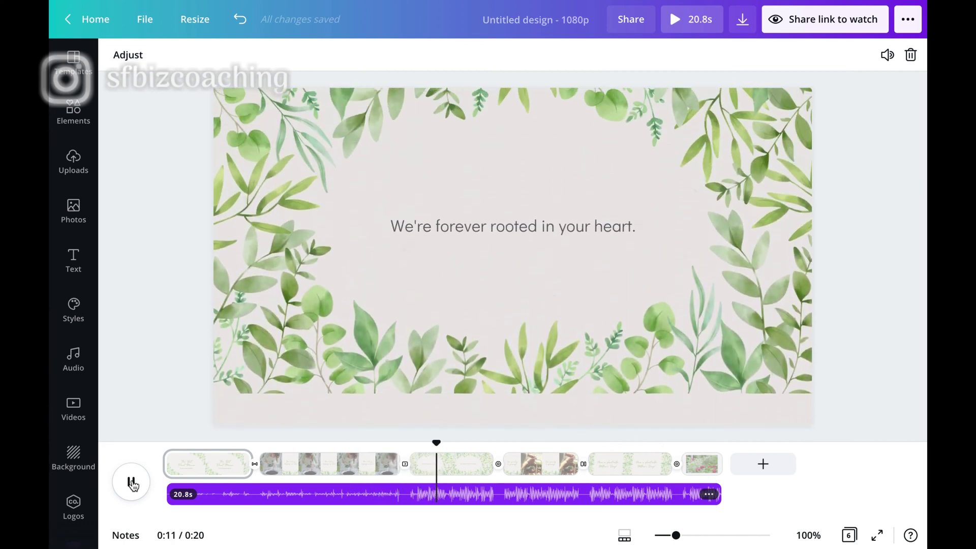
key(XF86AudioLowerVolume)
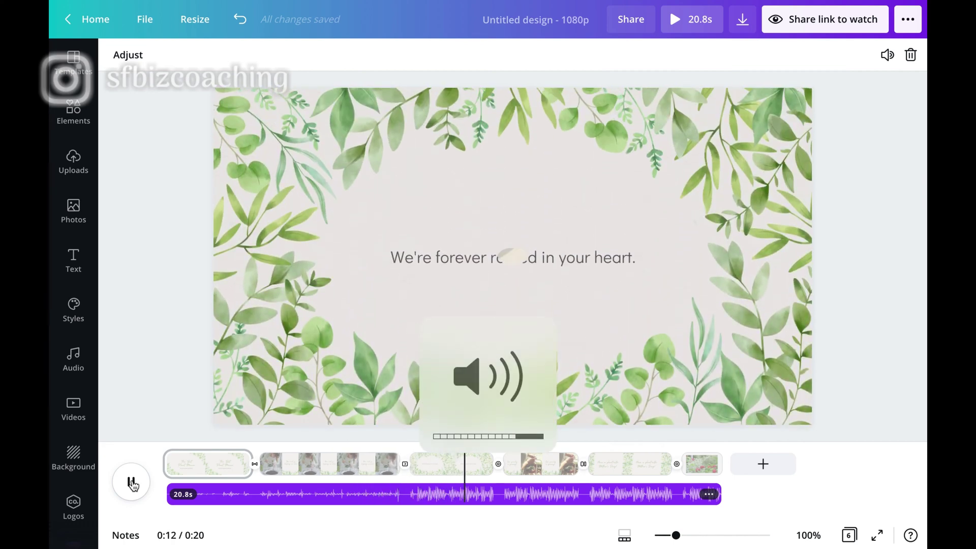
key(XF86AudioLowerVolume)
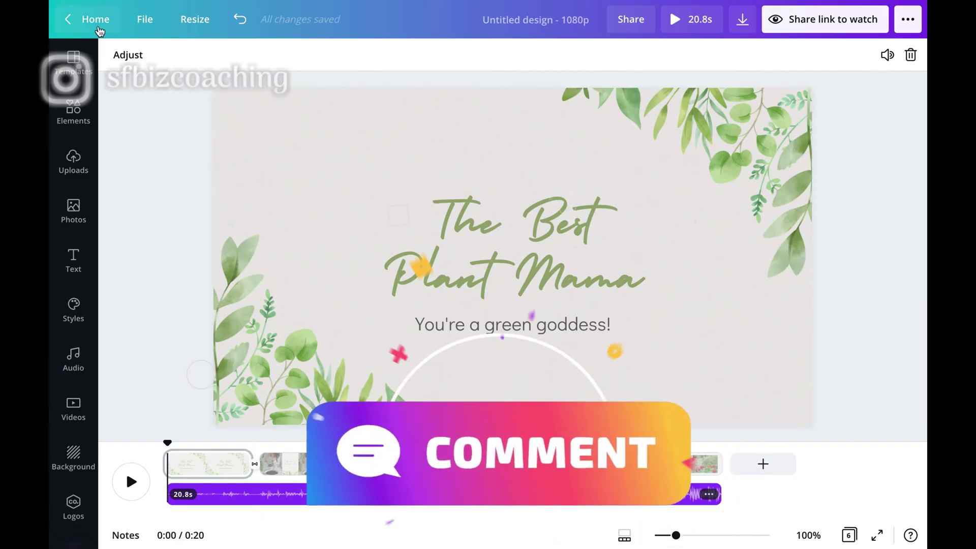
click(88, 19)
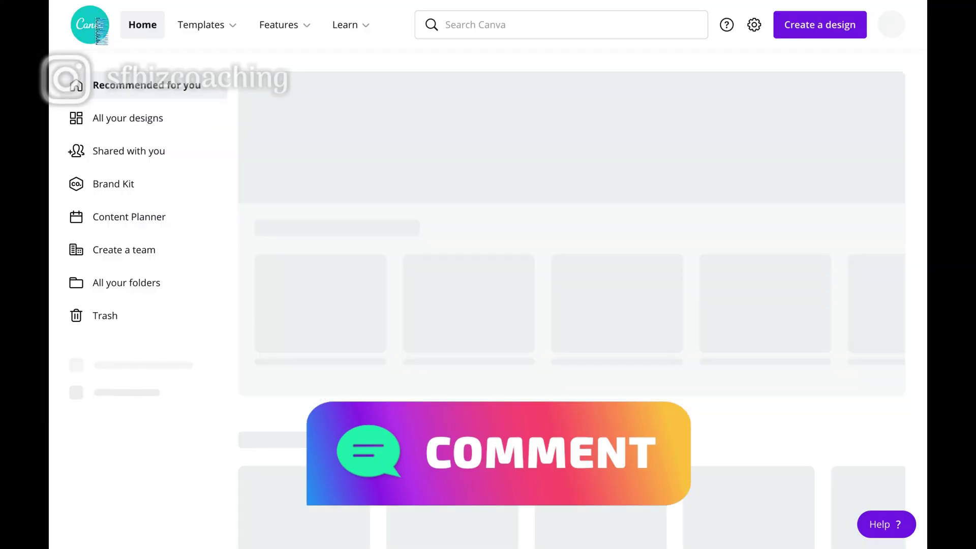